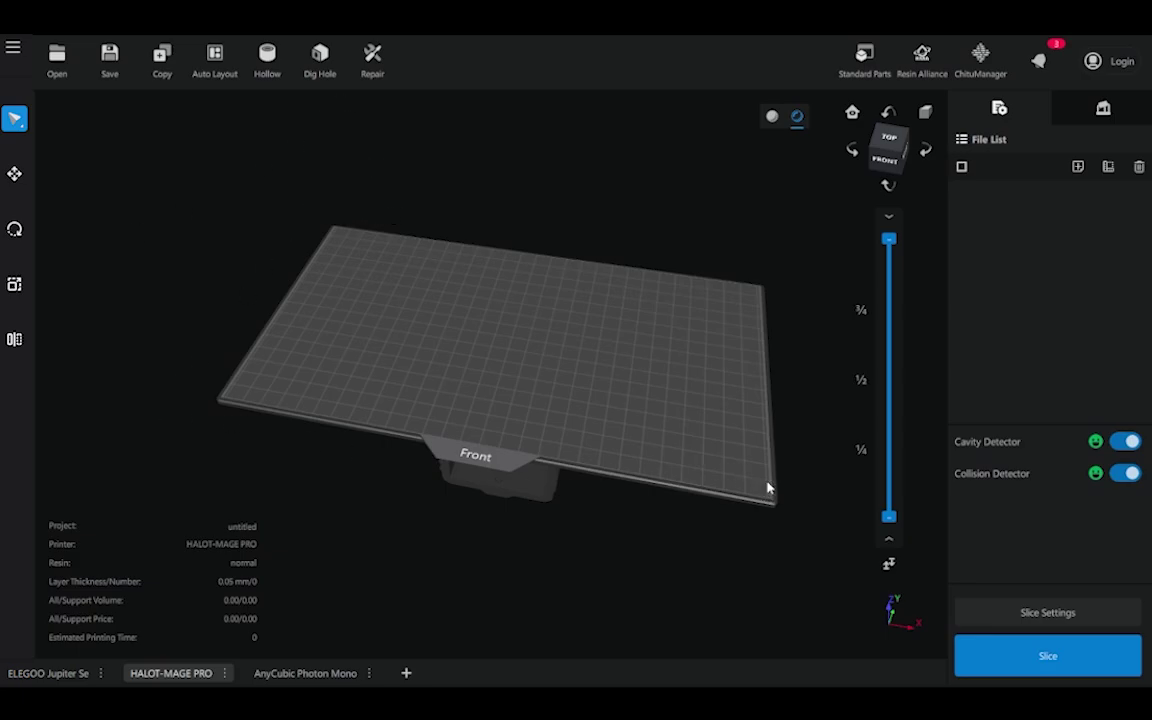
Step: Open the Hemi_fine.stl model on the HALOT-MAGE PRO build plate
left_click(408, 675)
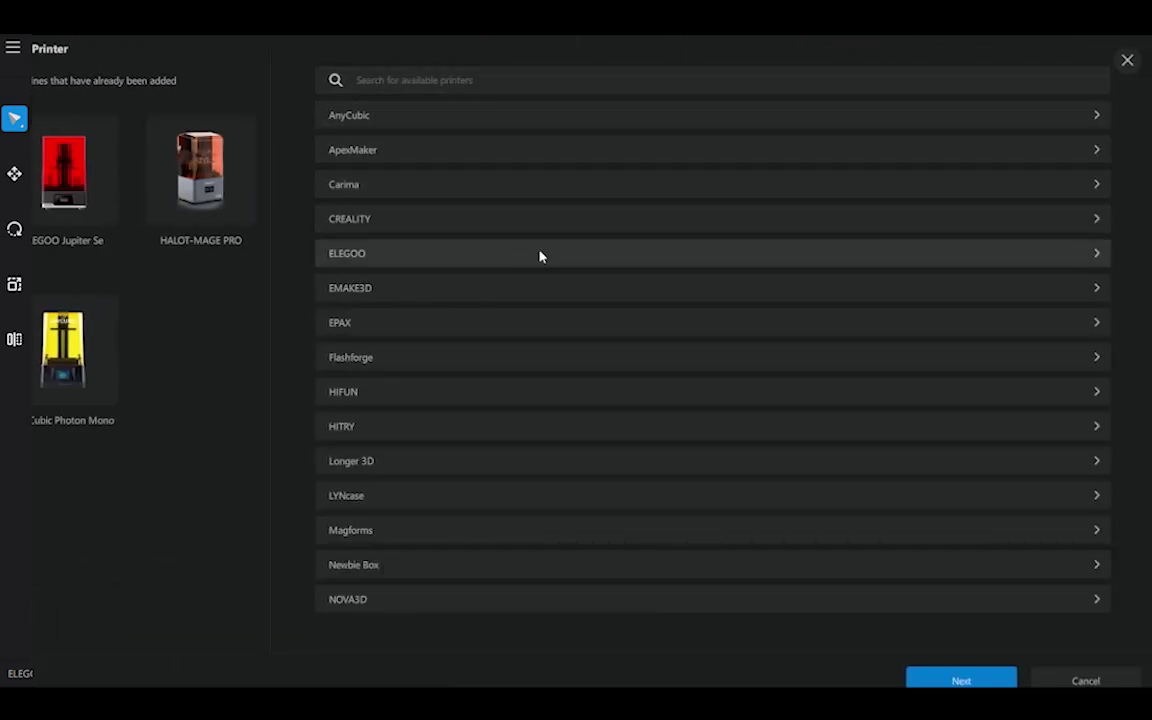
left_click(1093, 682)
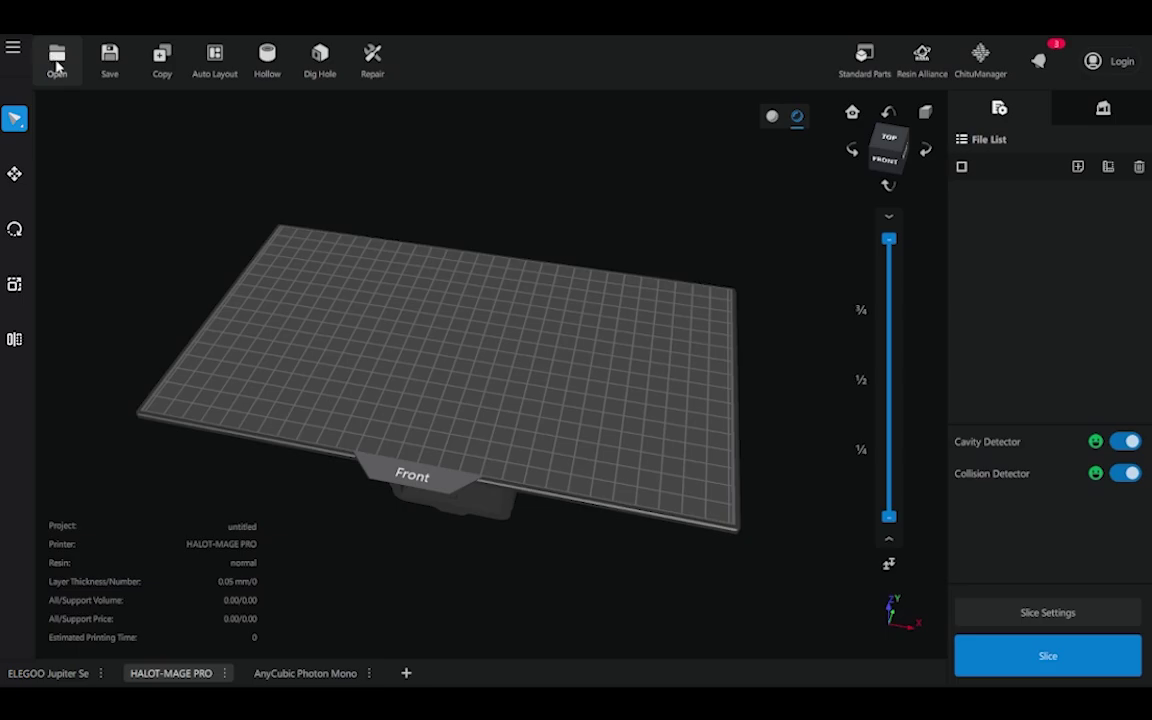
left_click(57, 62)
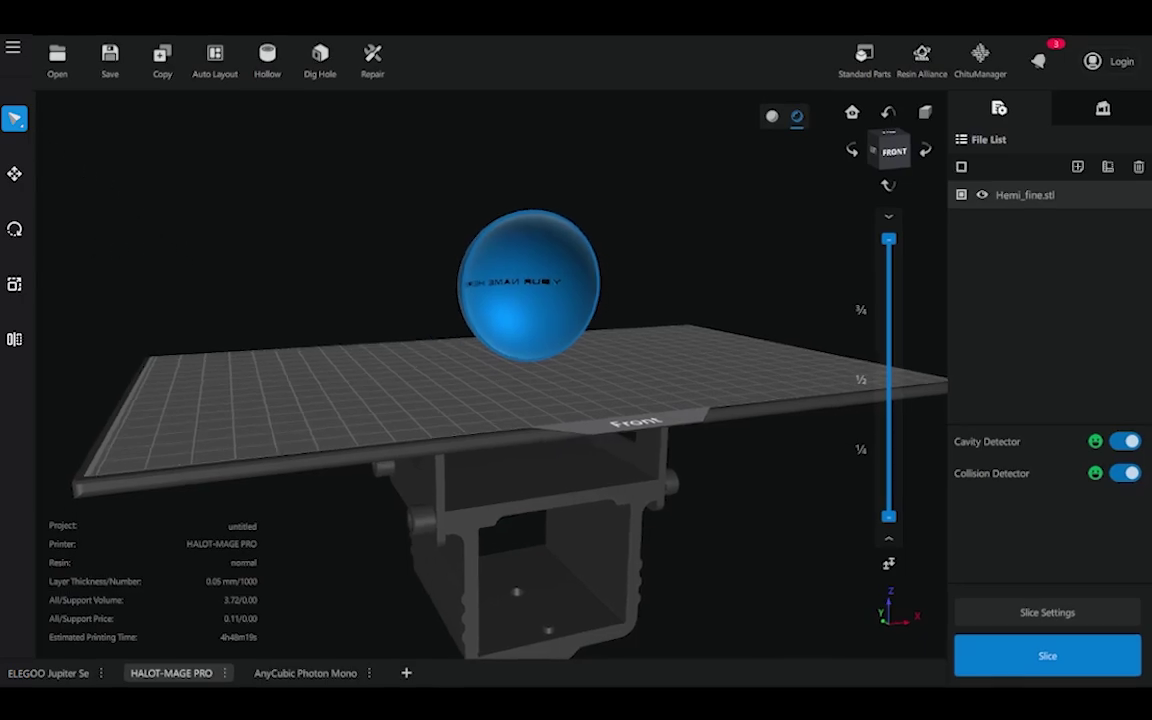
Step: Look through the move, rotate, scale and mirror options for the hemisphere model
key("m")
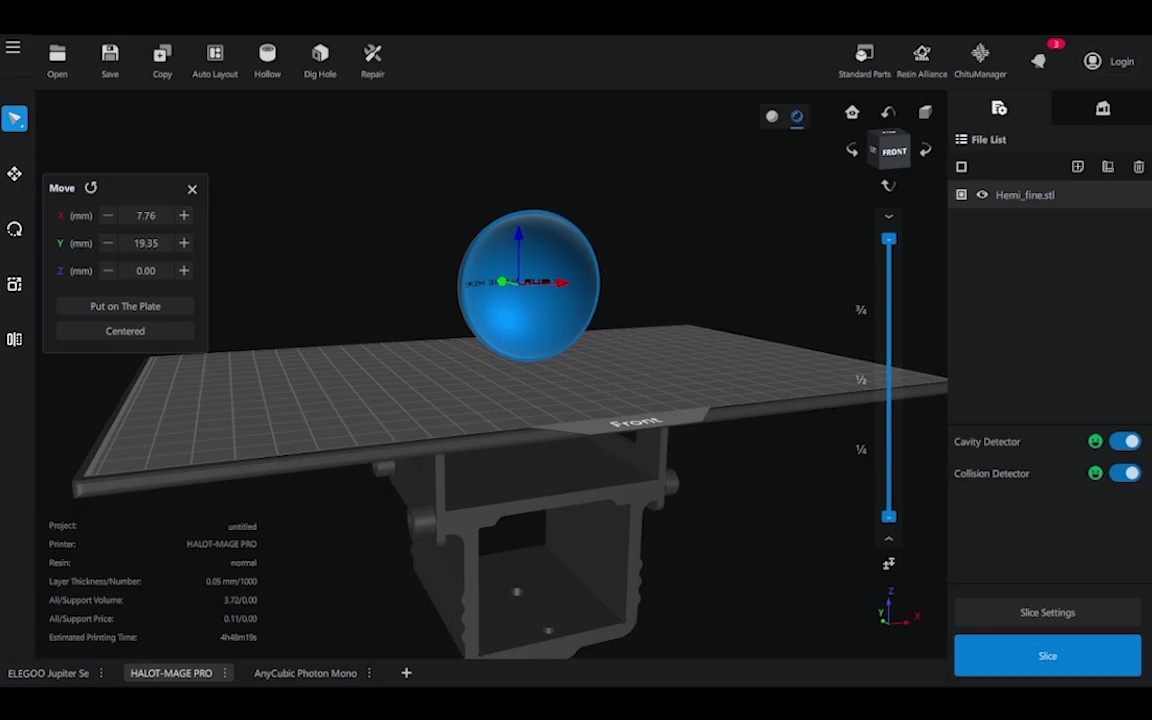
key("r")
key("s")
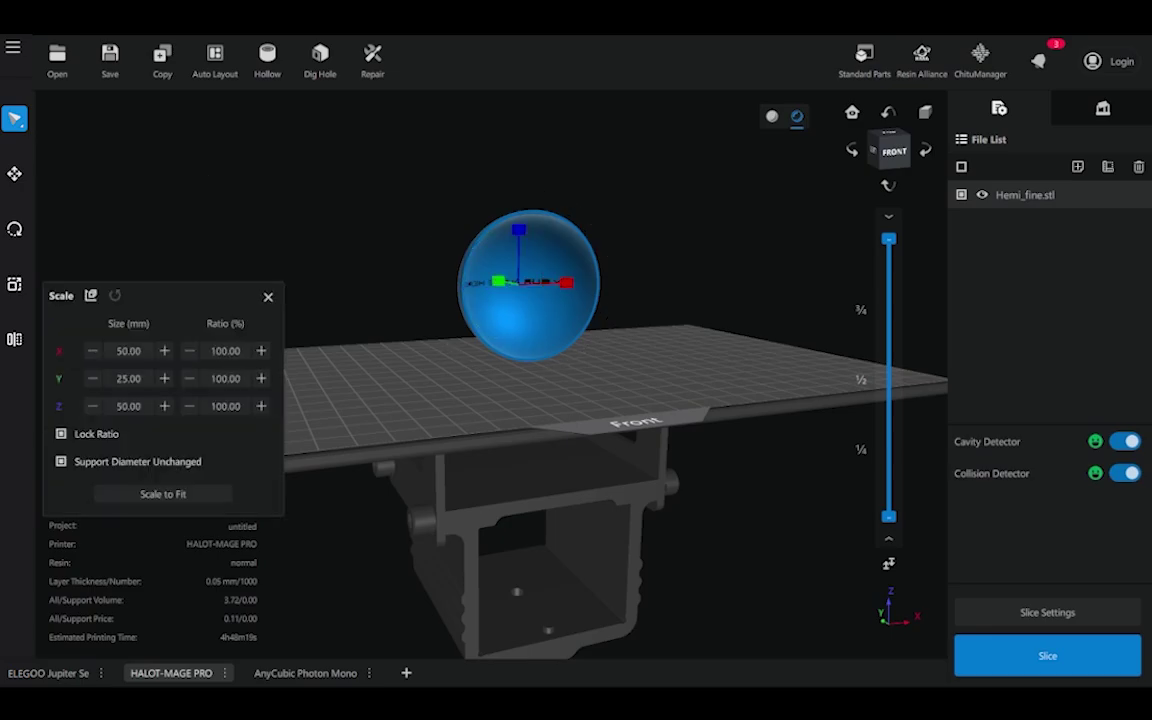
left_click(14, 339)
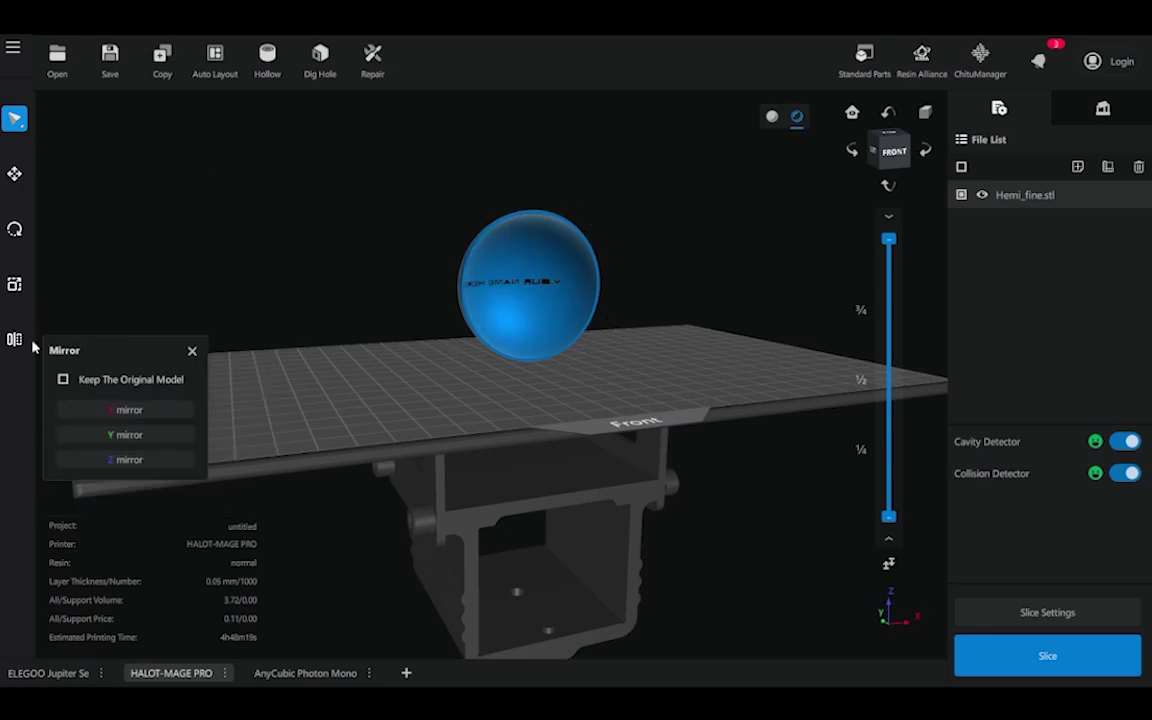
key("m")
Step: Try rotating the hemisphere 45° about the X axis and turn it back to 0°
mouse_move(442, 368)
left_mouse_down()
mouse_move(540, 357)
mouse_move(568, 411)
mouse_move(505, 446)
mouse_move(509, 406)
mouse_move(507, 437)
mouse_move(458, 411)
mouse_move(470, 450)
mouse_move(452, 391)
left_mouse_up()
left_click(455, 398)
mouse_move(455, 398)
middle_mouse_down()
mouse_move(473, 393)
mouse_move(440, 442)
mouse_move(448, 410)
middle_mouse_up()
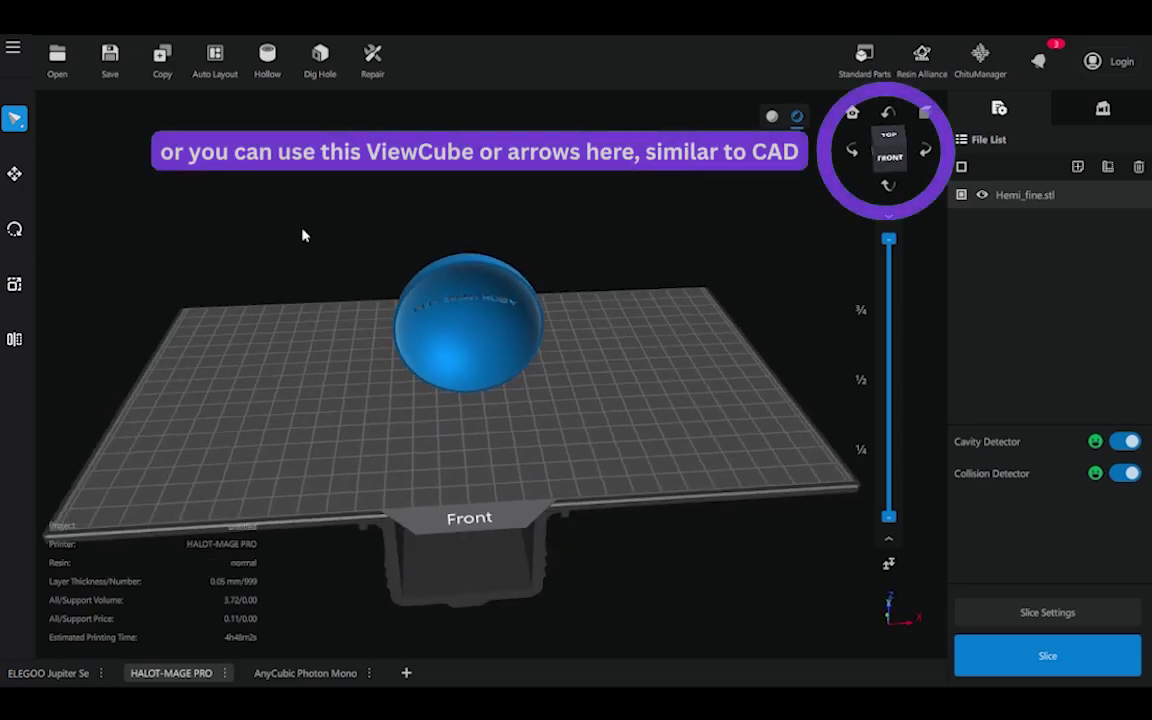
right_click_drag(172, 309, 221, 443)
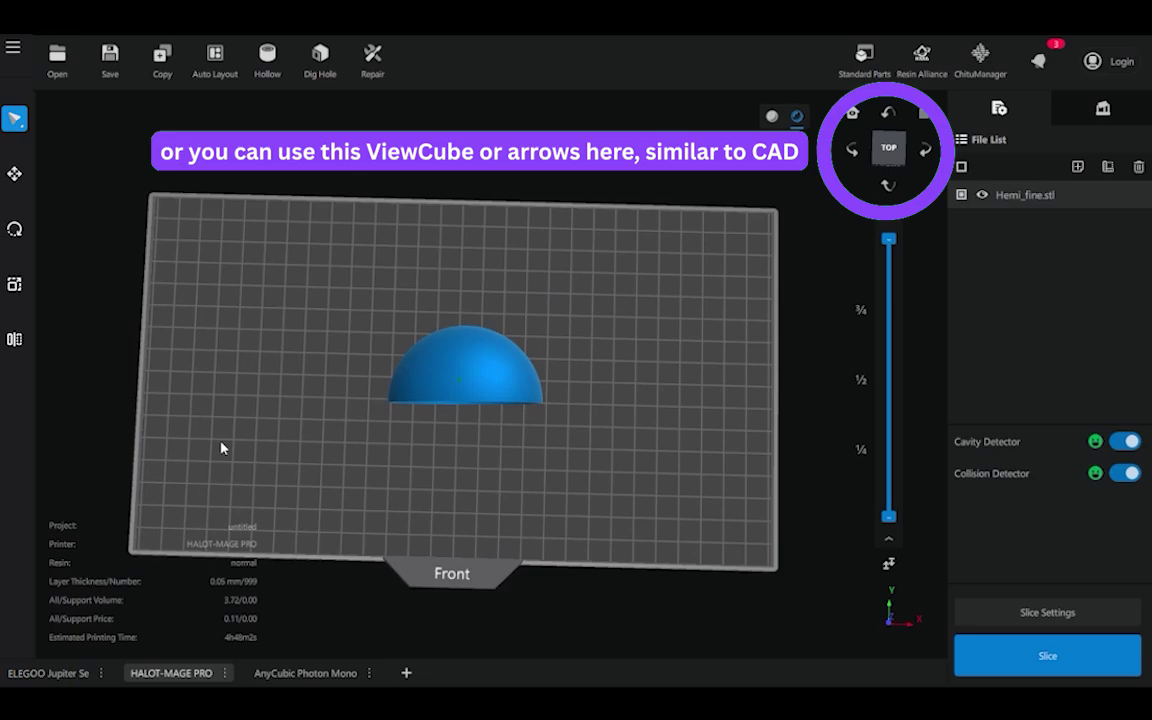
mouse_move(222, 449)
left_mouse_down()
mouse_move(226, 404)
mouse_move(226, 457)
left_mouse_up()
right_click_drag(225, 451, 224, 449)
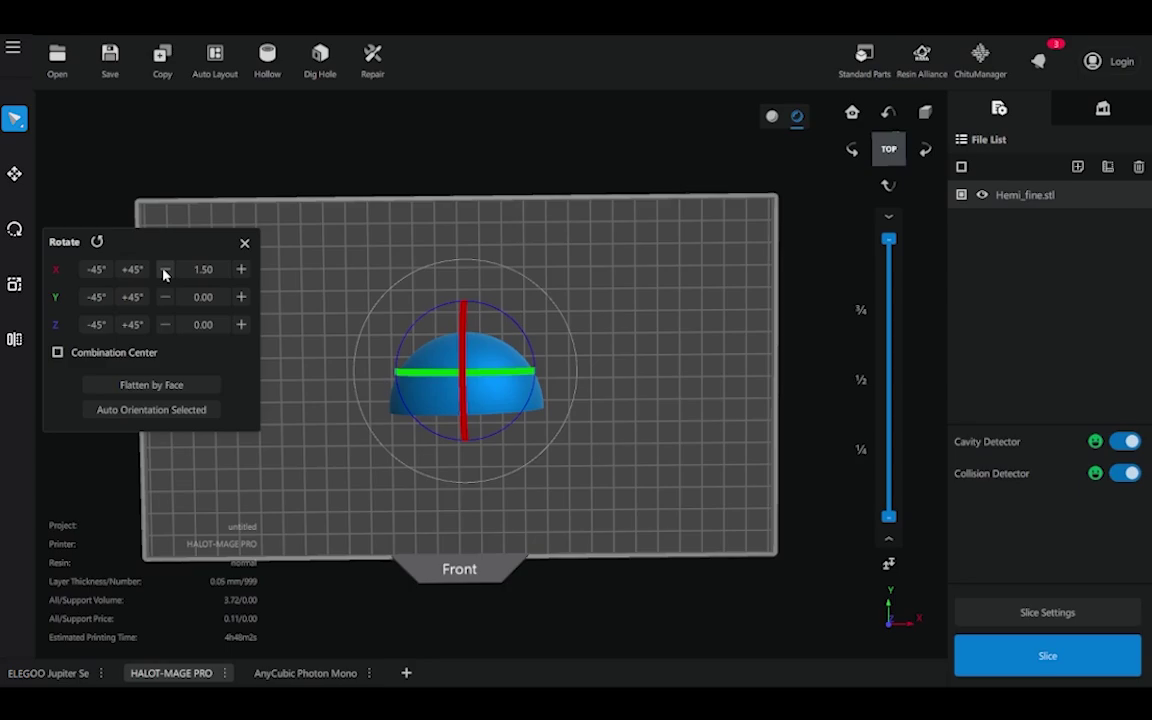
left_click(166, 275)
left_click(134, 270)
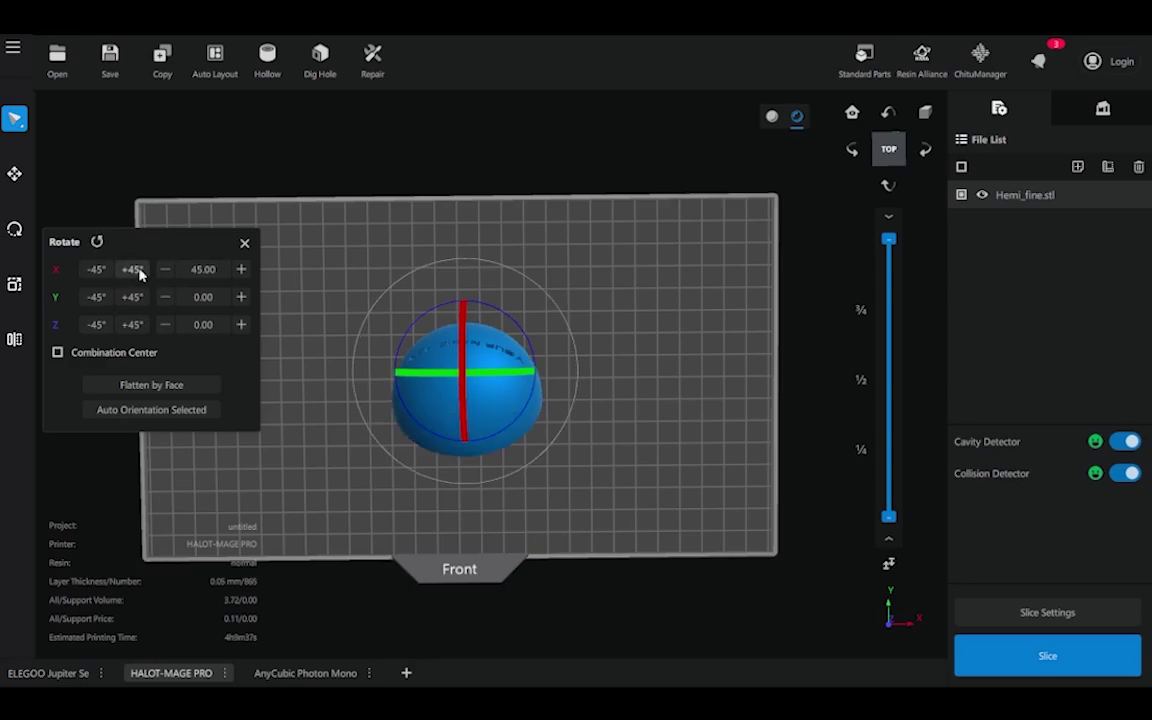
left_click(96, 269)
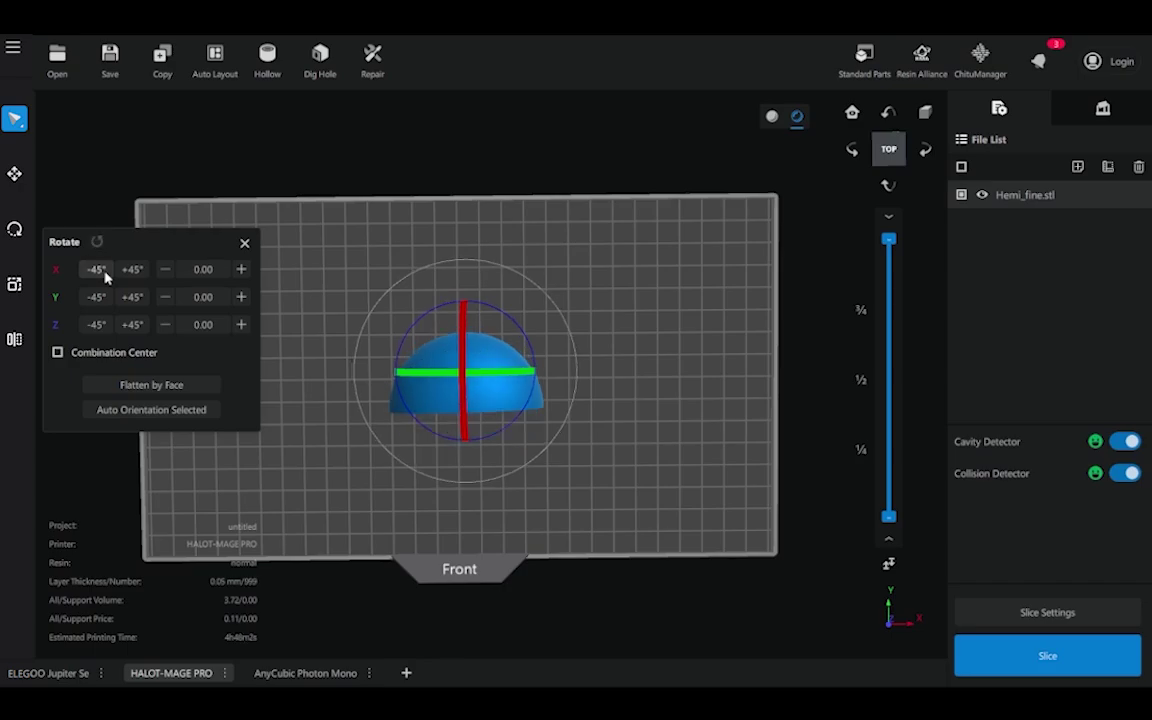
Step: Rotate the hemisphere to 90° about the Z axis and -45° about the Y axis
left_click_drag(285, 495, 296, 441)
left_click(132, 324)
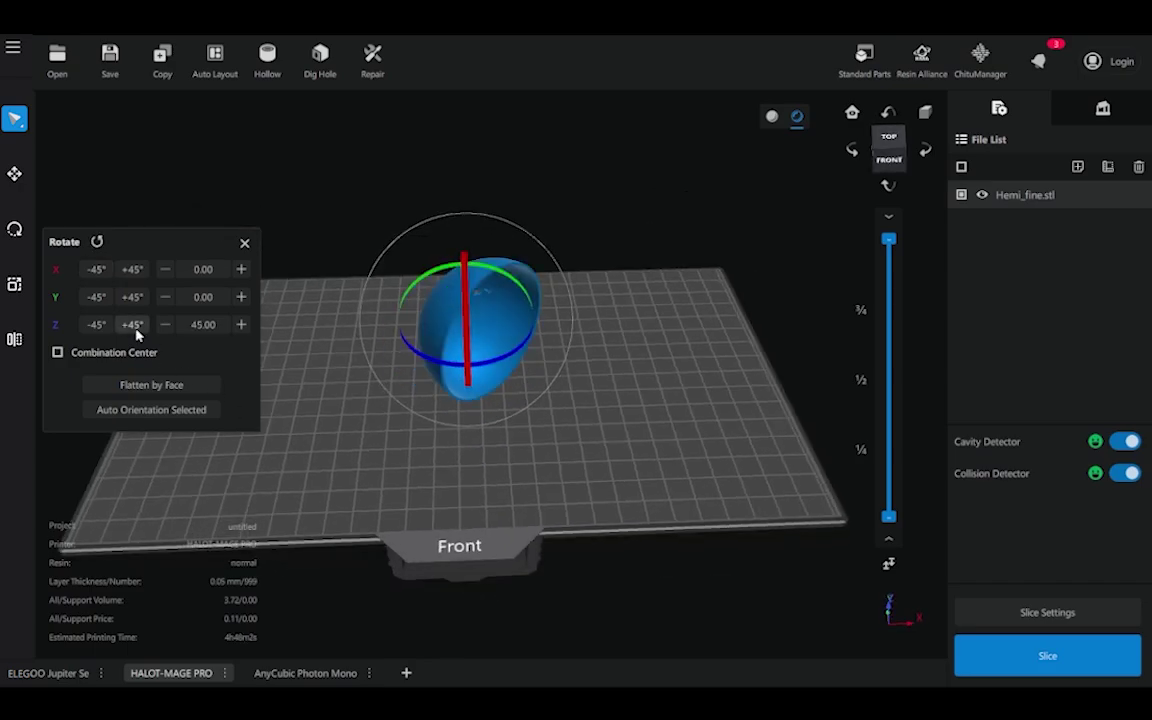
left_click(132, 324)
left_click(96, 297)
right_click_drag(398, 505, 401, 483)
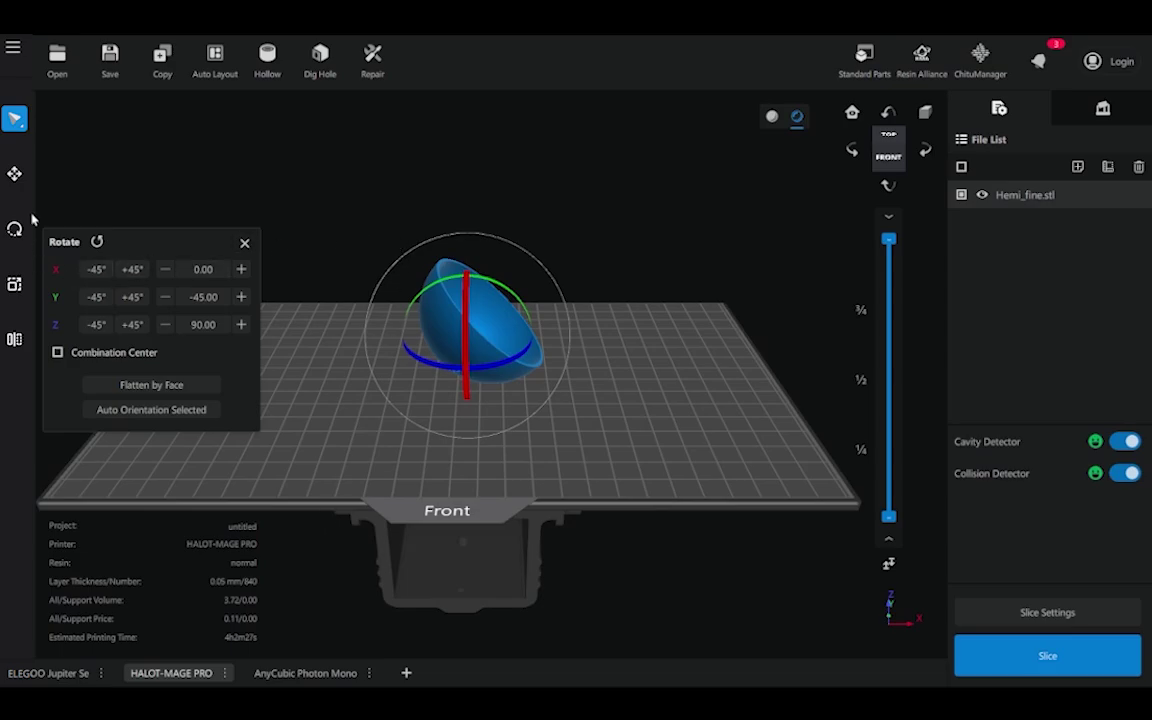
Step: Raise the hemisphere to a Z position of 5 mm and centre it on the build plate
left_click(14, 173)
right_click_drag(697, 570, 628, 514)
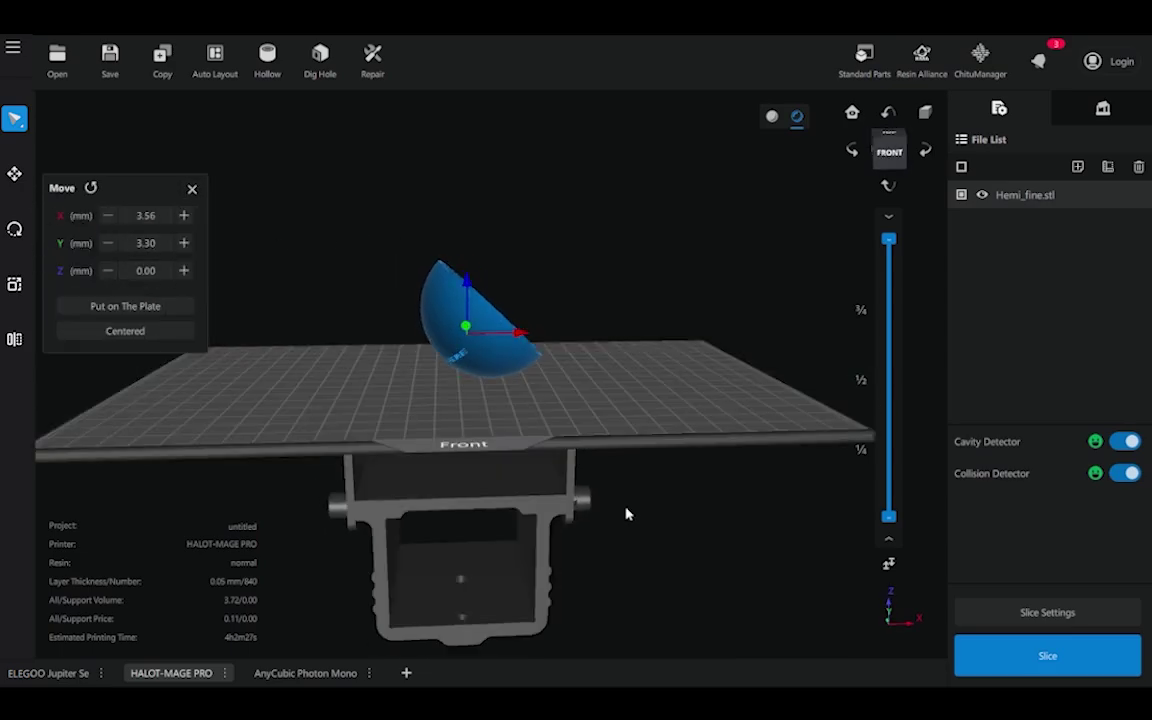
left_click_drag(624, 514, 645, 541)
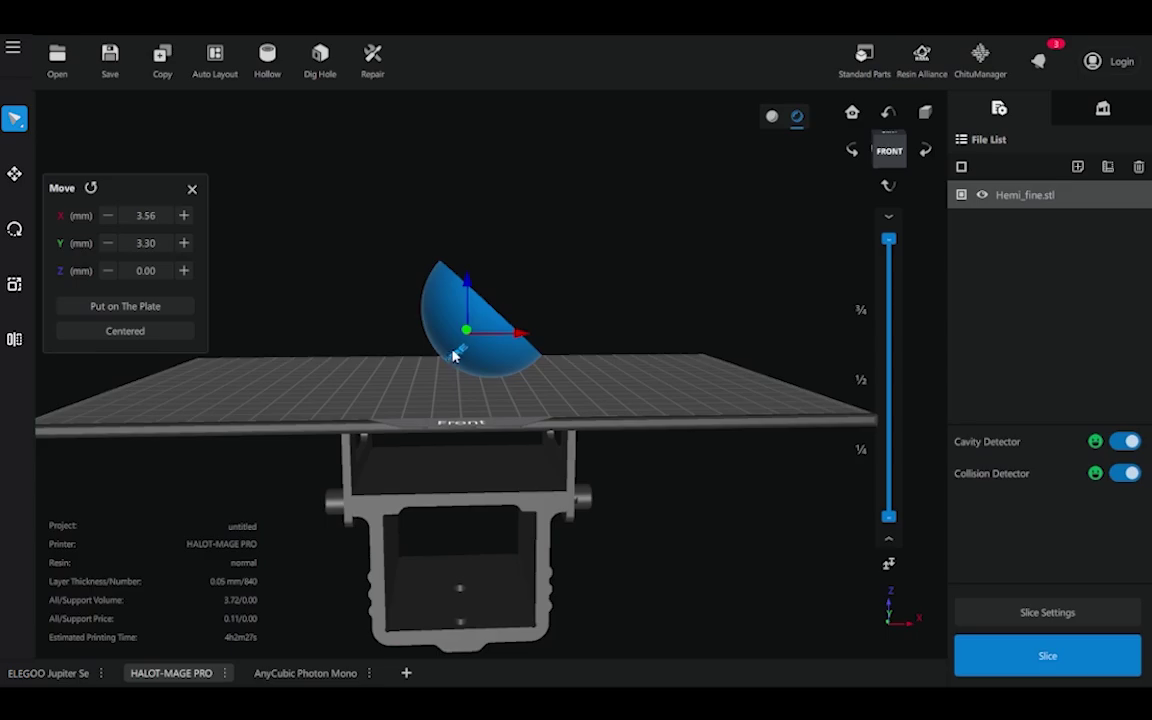
scroll(501, 383, "up", 5)
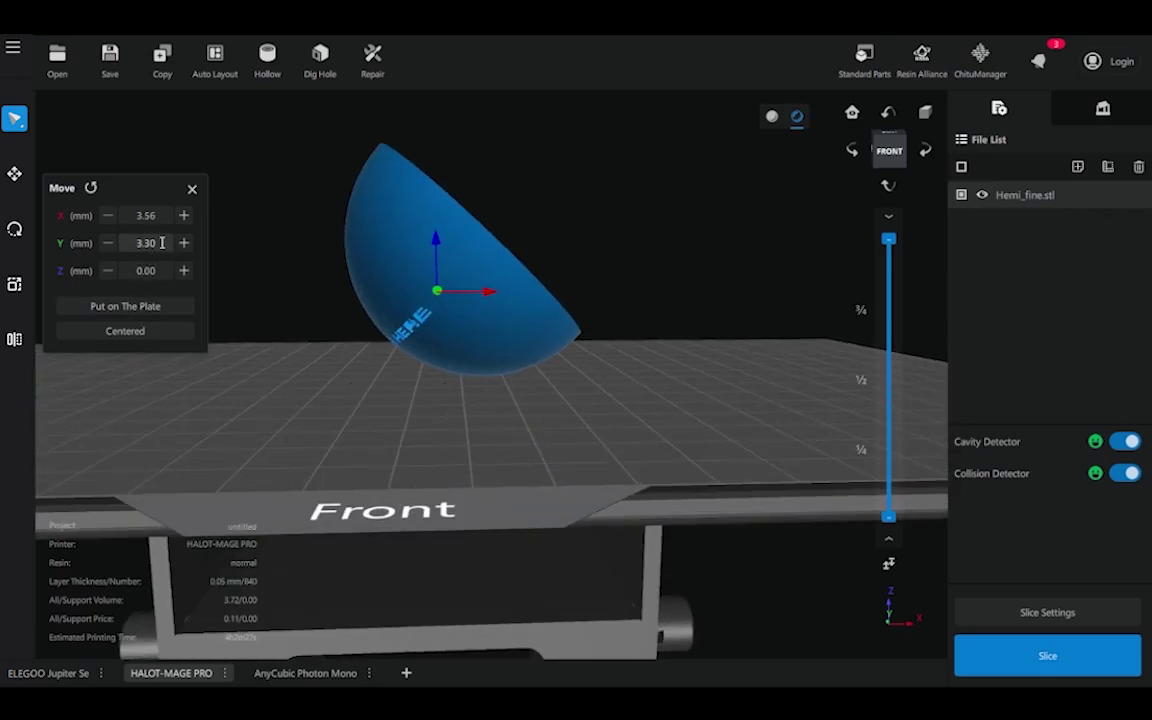
scroll(476, 290, "down", 4)
left_click(543, 262)
right_click_drag(542, 256, 536, 284)
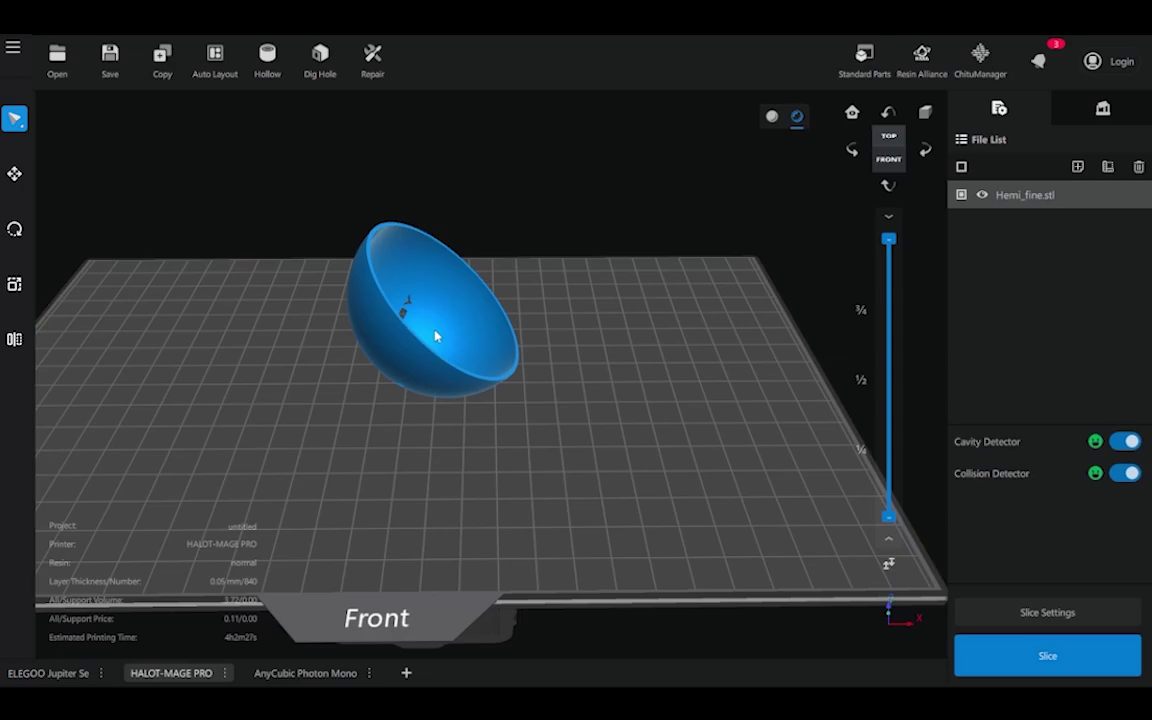
left_click(14, 173)
left_click(183, 270)
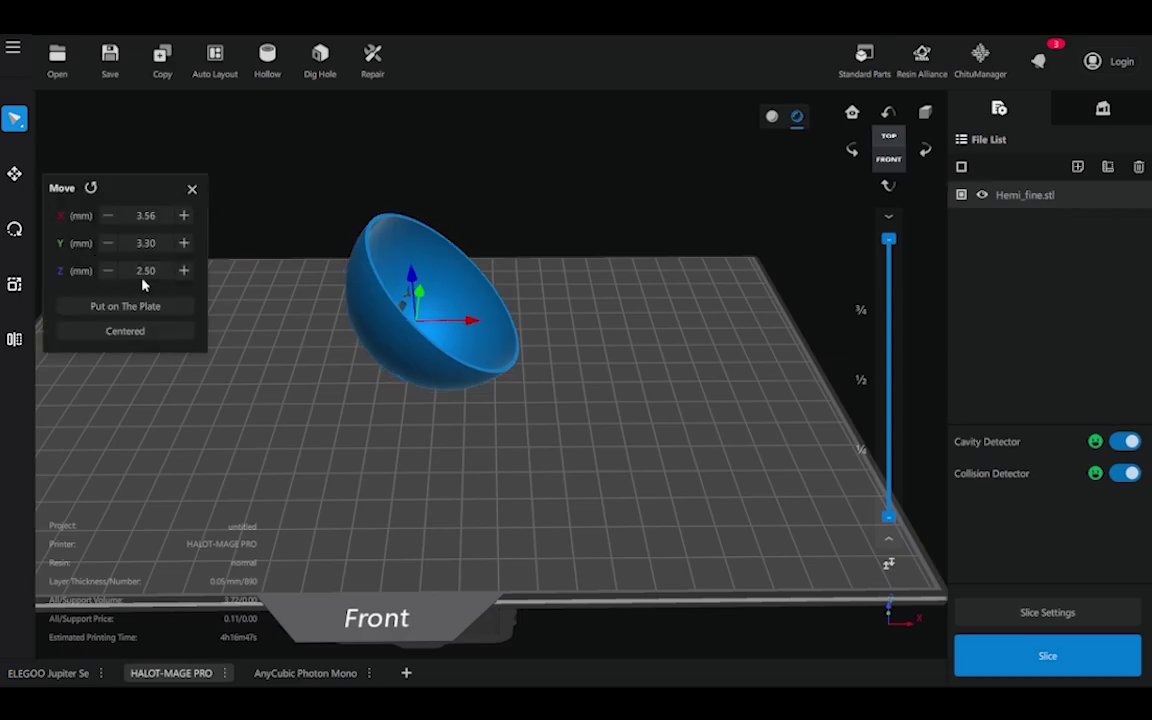
left_click(146, 276)
type("5")
left_click(190, 330)
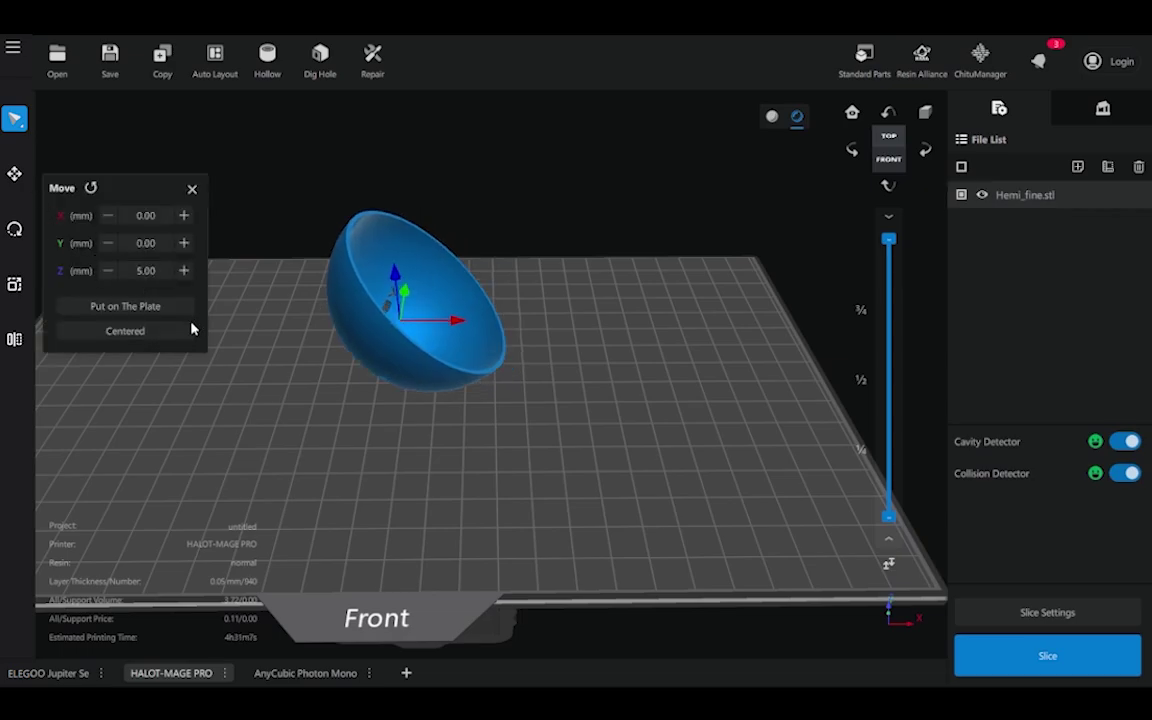
Step: Set the raft shape of the light supports to Skate
left_click_drag(442, 123, 496, 110)
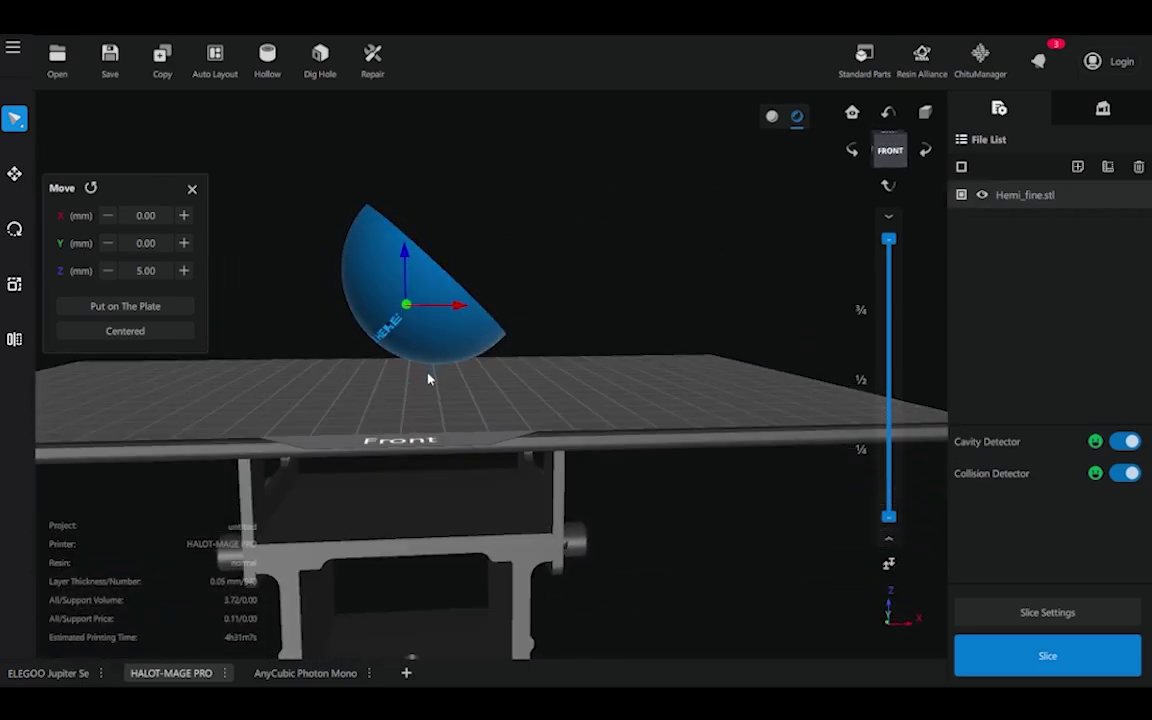
mouse_move(607, 558)
left_mouse_down()
mouse_move(617, 537)
mouse_move(620, 548)
left_mouse_up()
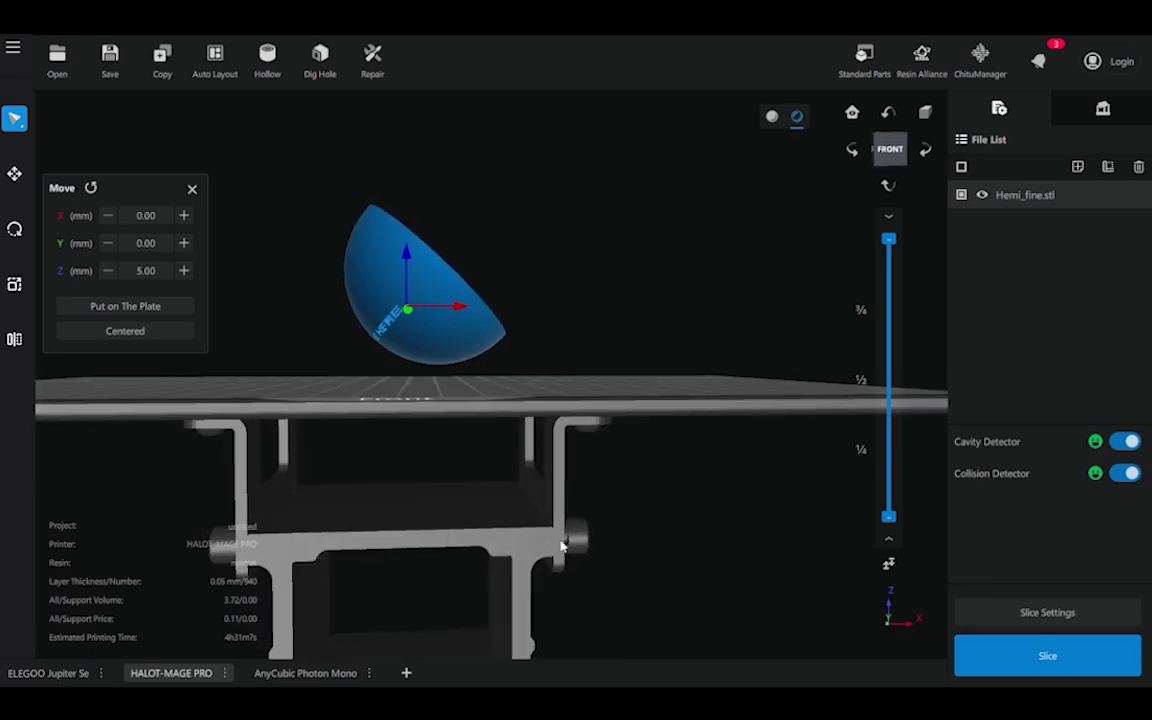
left_click(1103, 110)
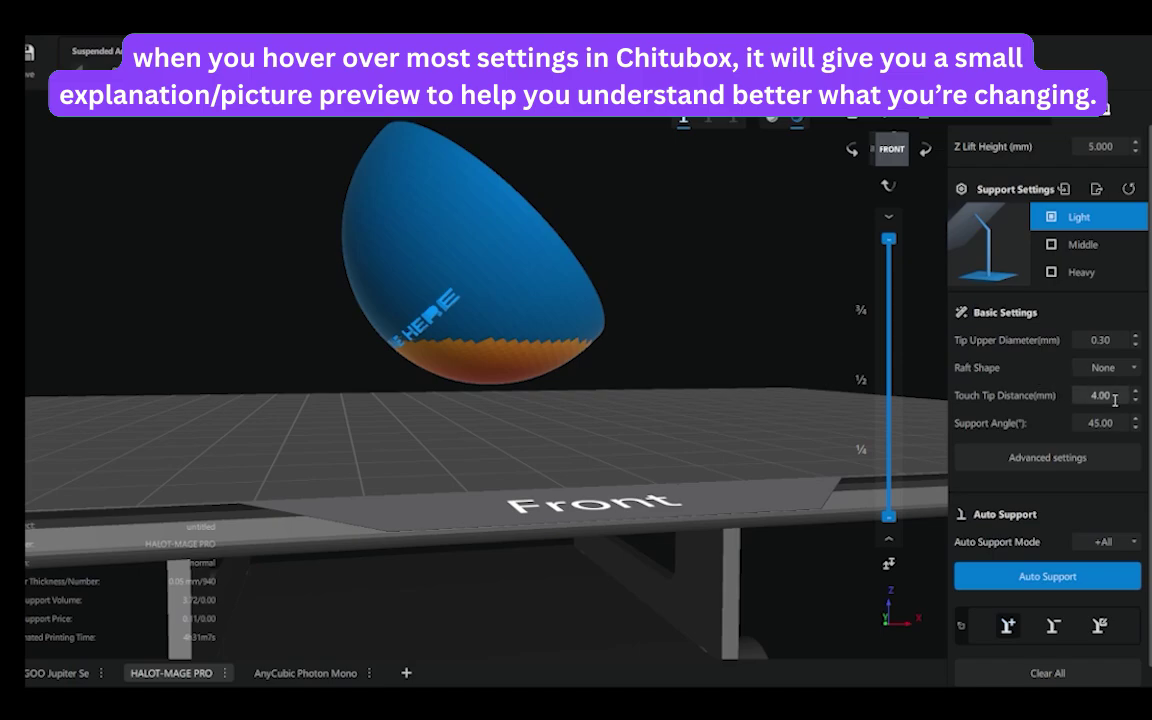
left_click(1112, 368)
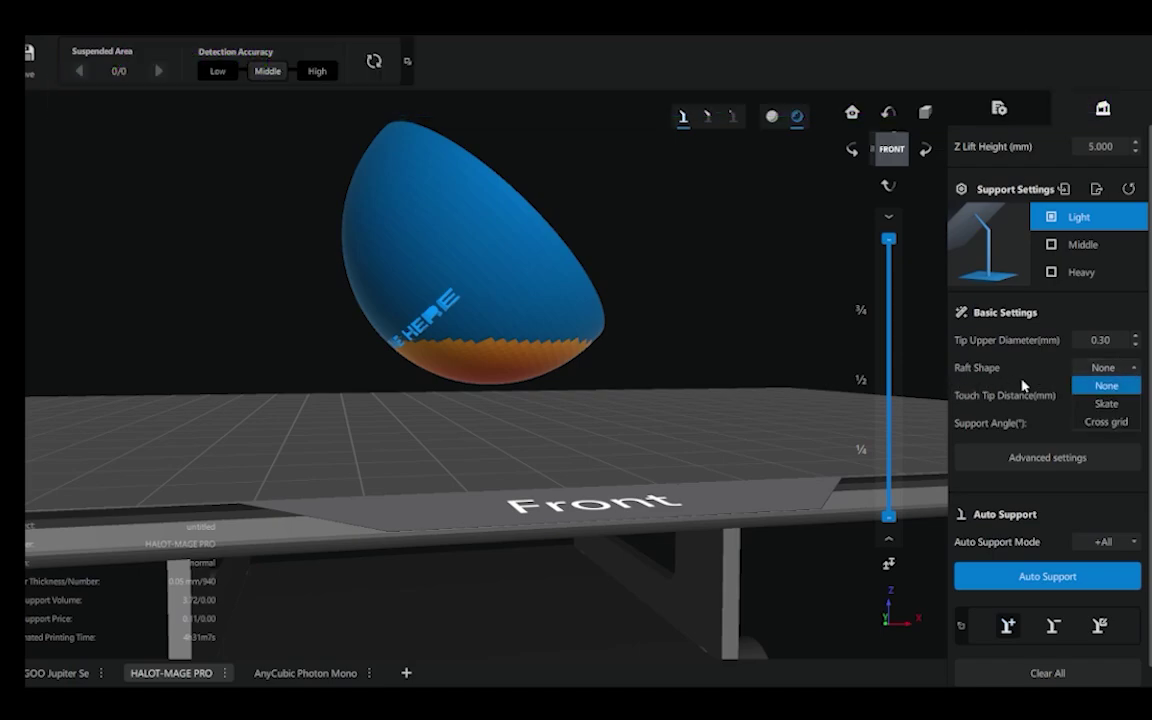
left_click(1106, 403)
Step: Generate automatic light supports under the hemisphere in +All mode
scroll(520, 440, "up", 2)
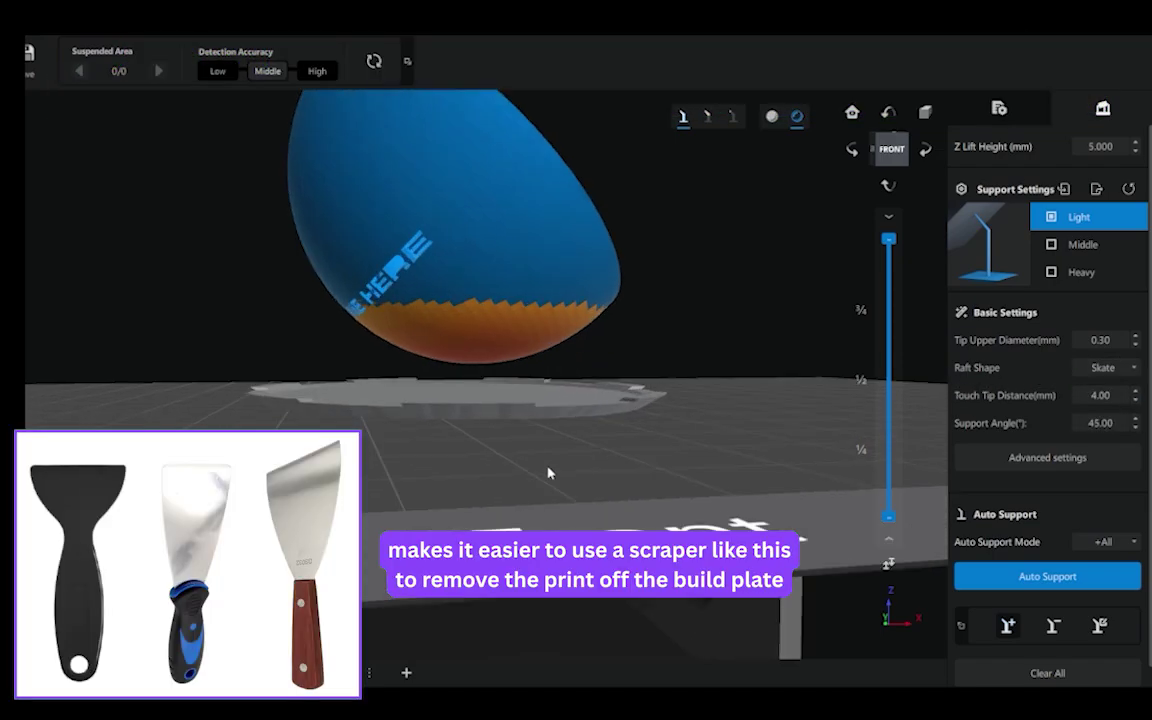
scroll(549, 472, "down", 1)
mouse_move(549, 472)
right_mouse_down()
mouse_move(561, 445)
mouse_move(564, 456)
right_mouse_up()
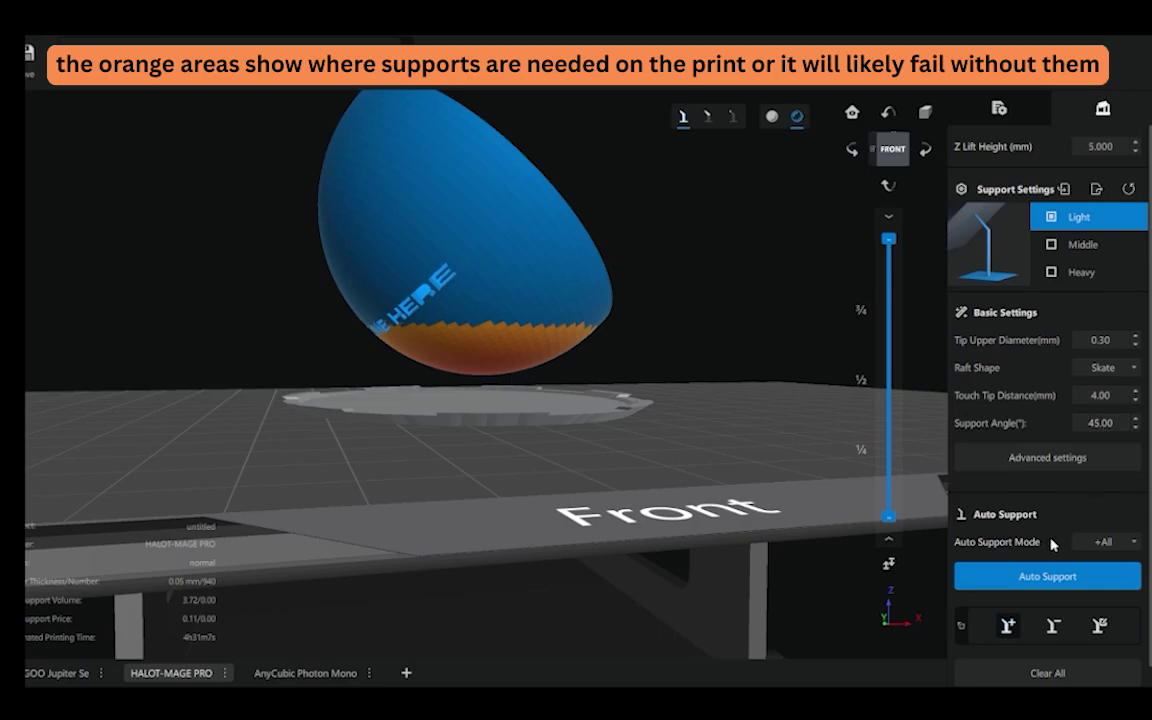
left_click(1066, 584)
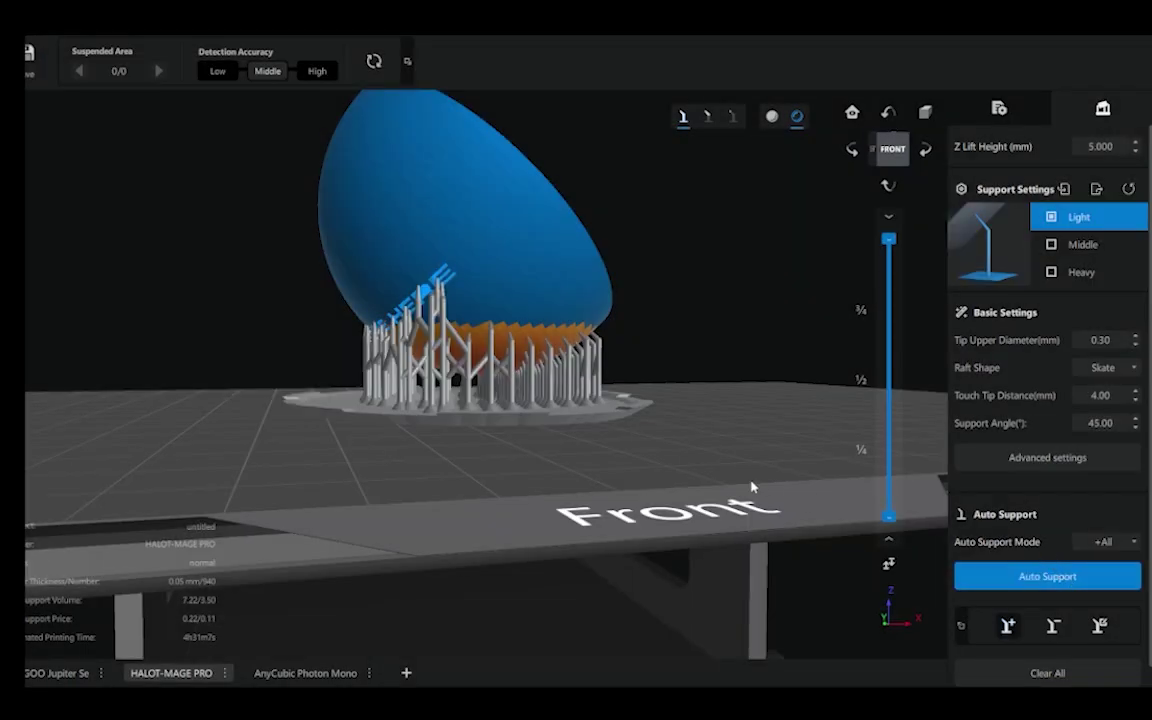
Step: Check the supports around the hemisphere and slice the supported model
right_click_drag(670, 485, 818, 497)
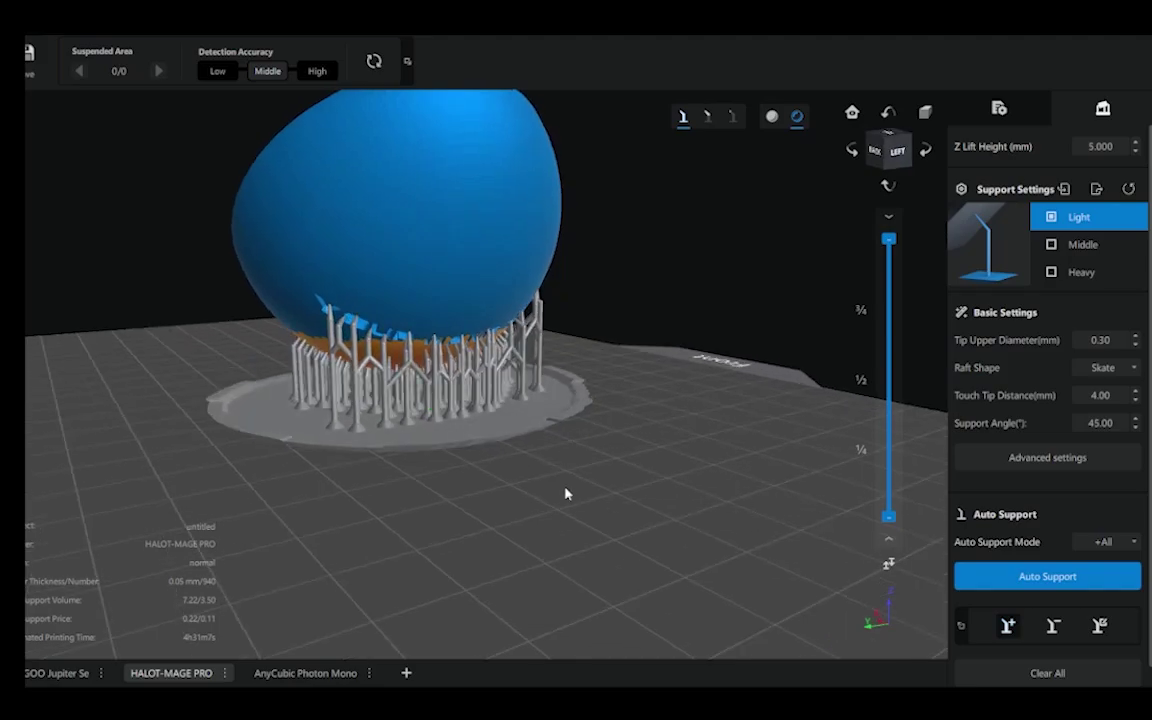
scroll(563, 486, "up", 3)
middle_click_drag(557, 484, 630, 520)
left_click_drag(631, 526, 501, 598)
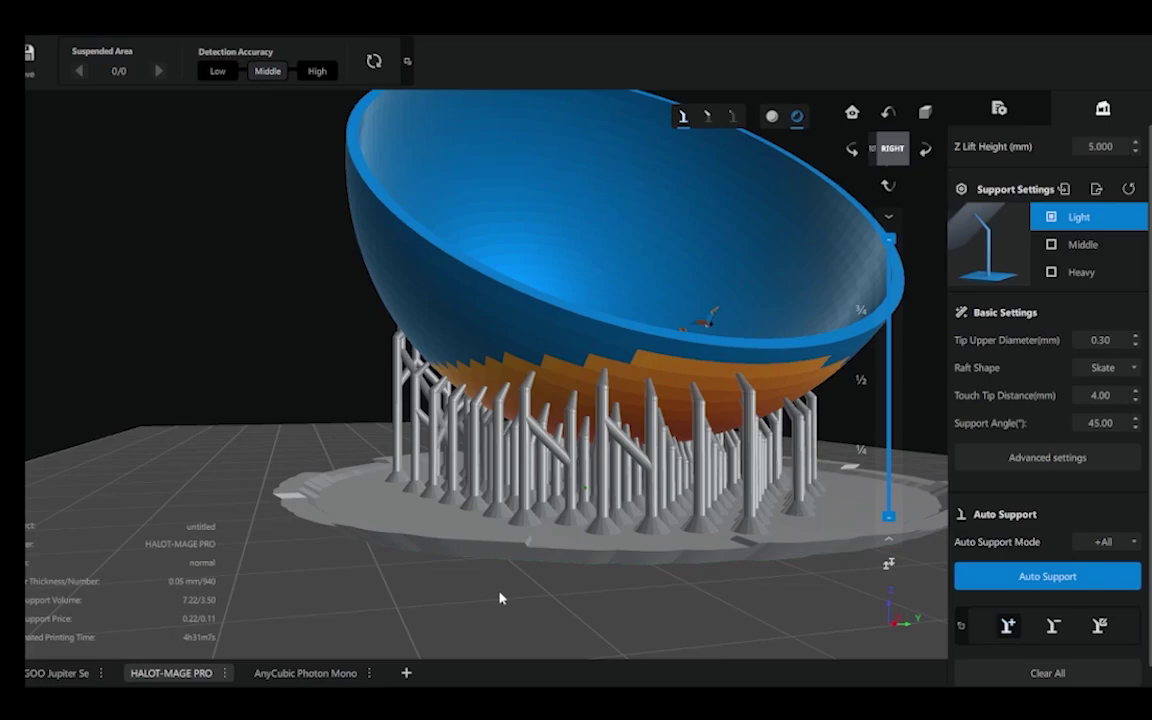
scroll(500, 598, "down", 4)
right_click_drag(500, 598, 686, 559)
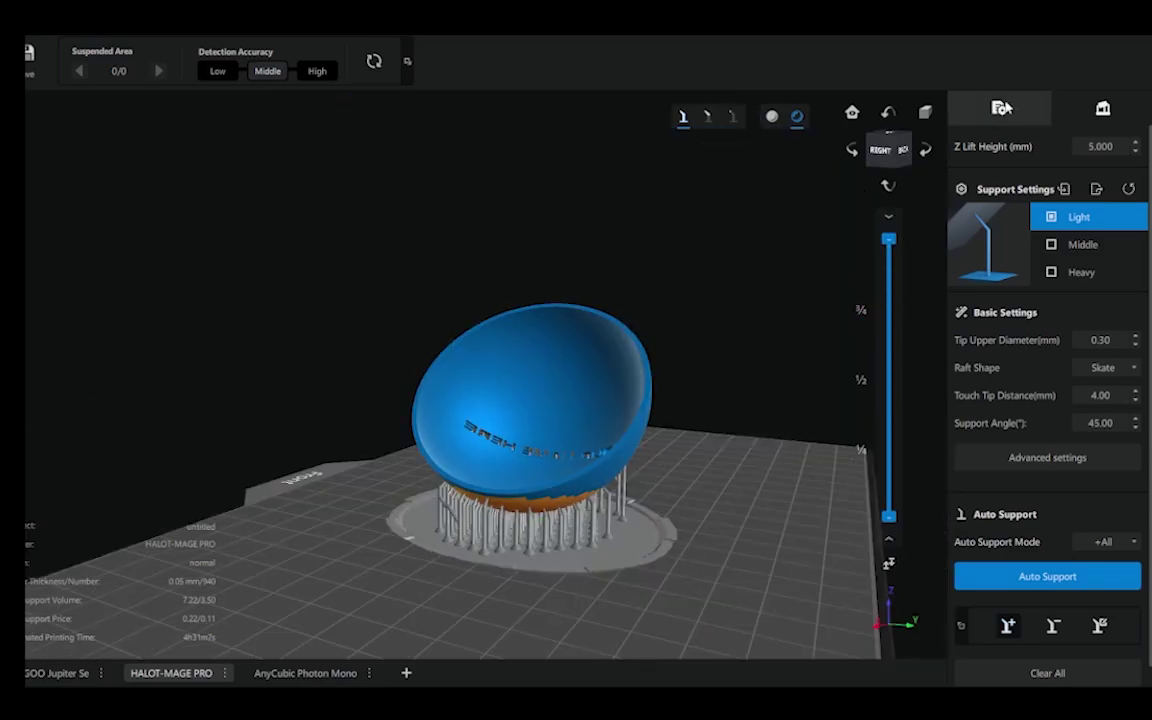
left_click(991, 105)
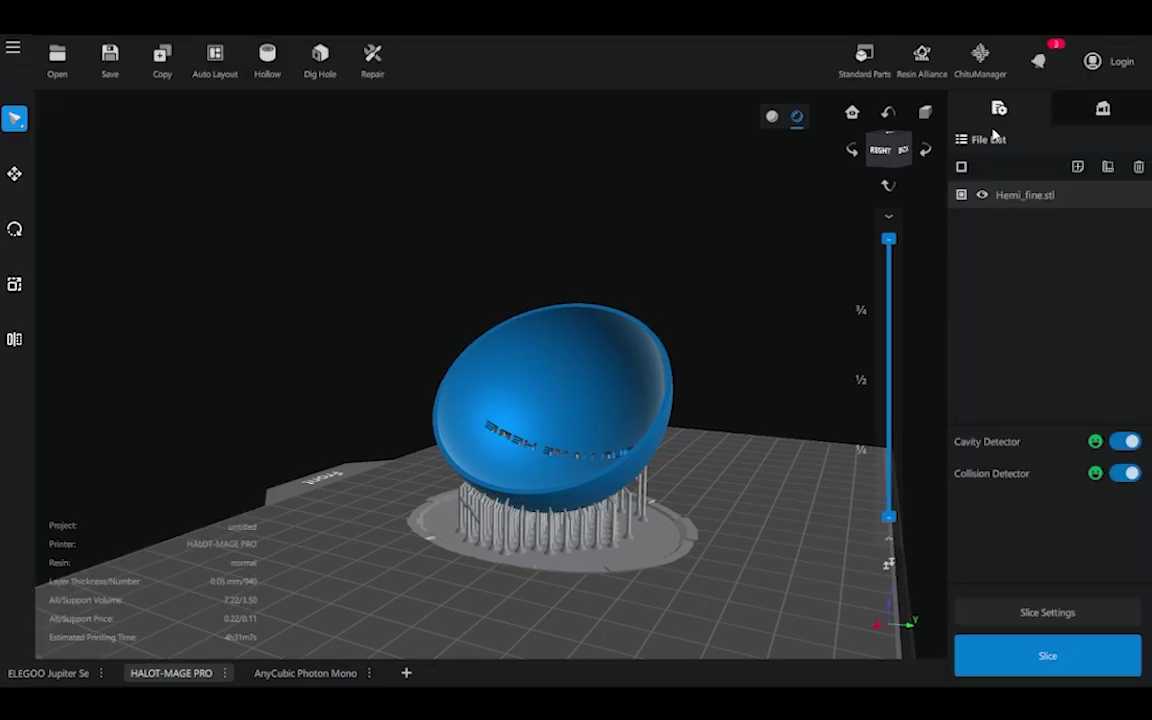
left_click(1058, 670)
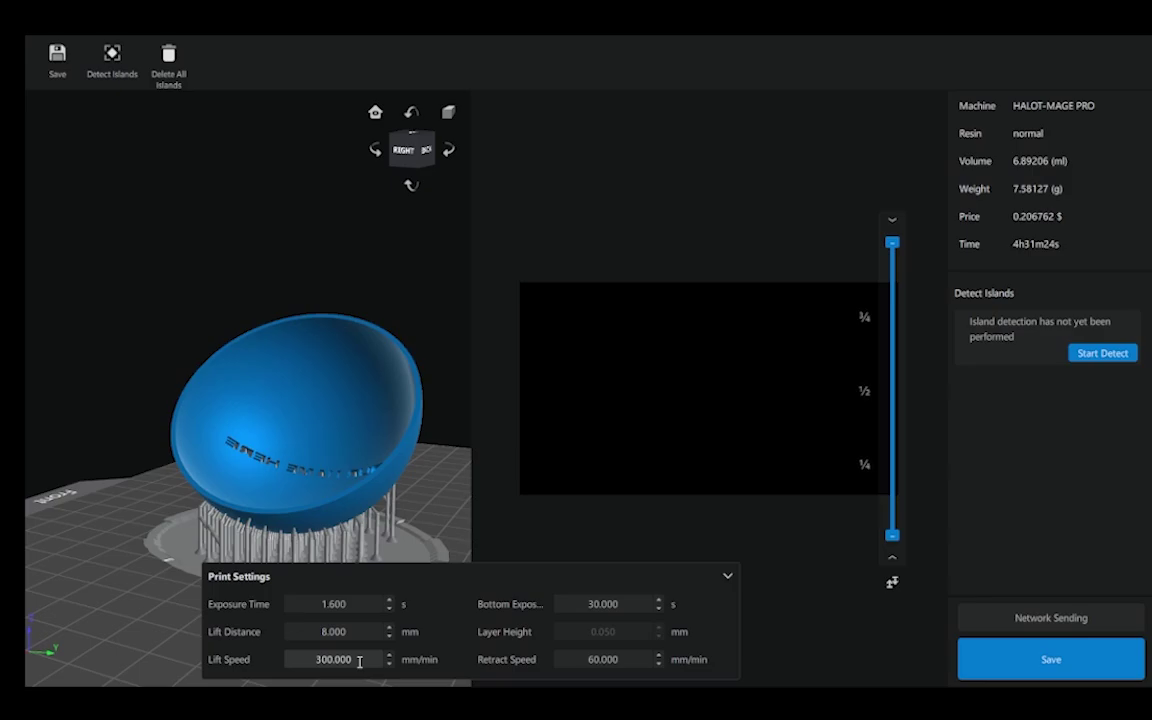
Step: Examine the sliced layers of the hemisphere from the raft's bottom layer up to layer 366
middle_click_drag(144, 466, 116, 339)
middle_click_drag(141, 463, 134, 455)
right_click_drag(135, 456, 130, 500)
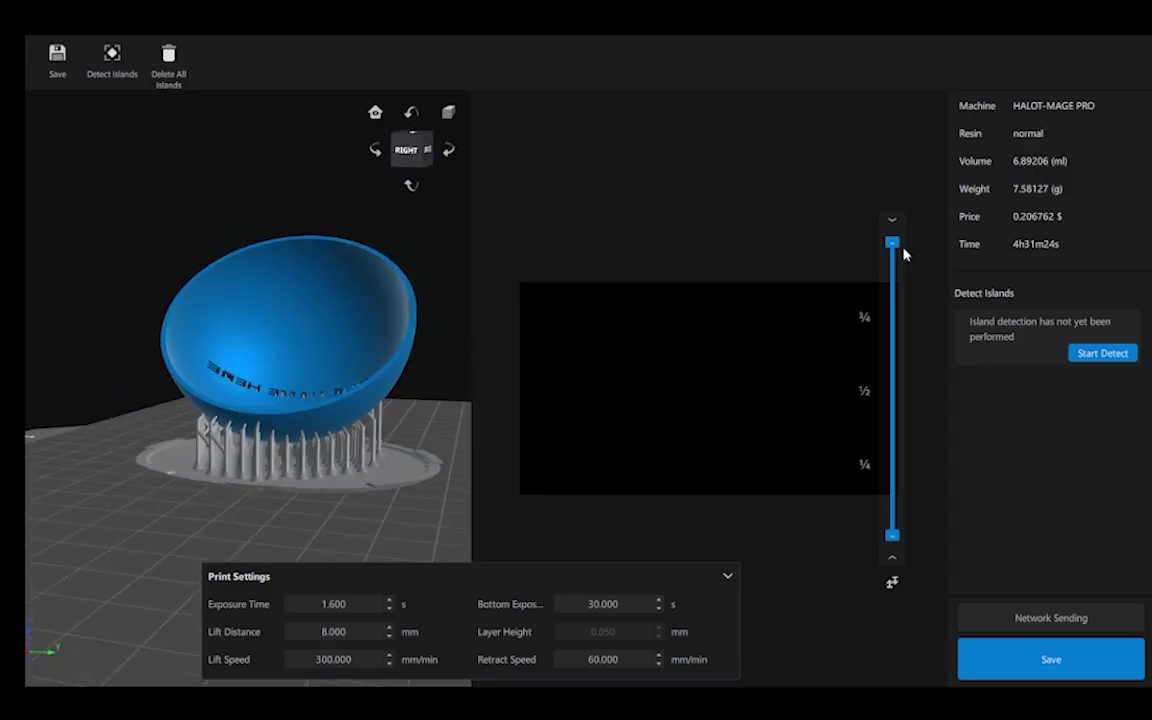
left_click_drag(897, 242, 895, 536)
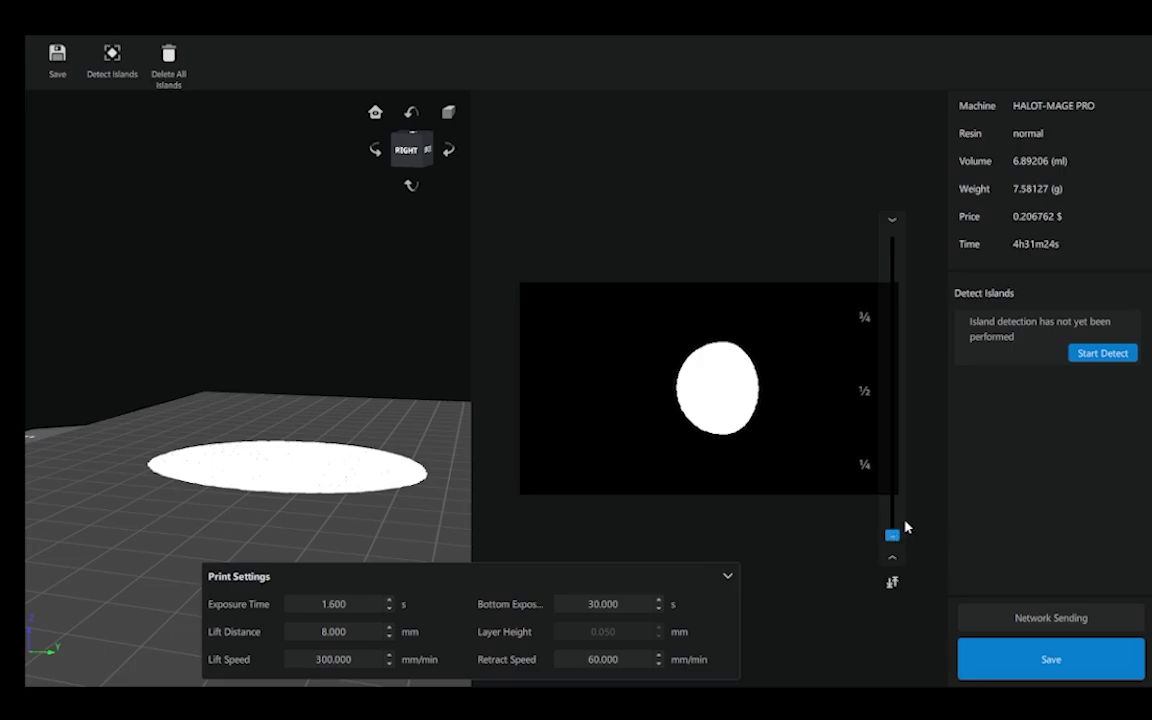
left_click_drag(893, 536, 897, 447)
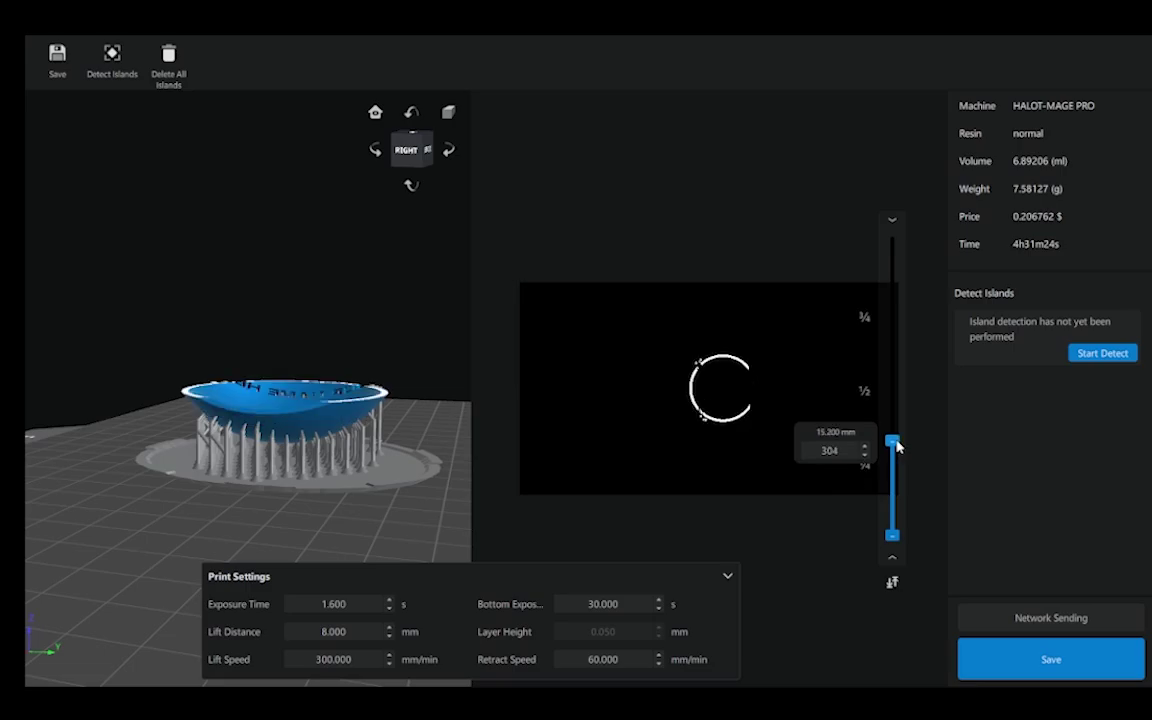
left_click_drag(897, 447, 896, 421)
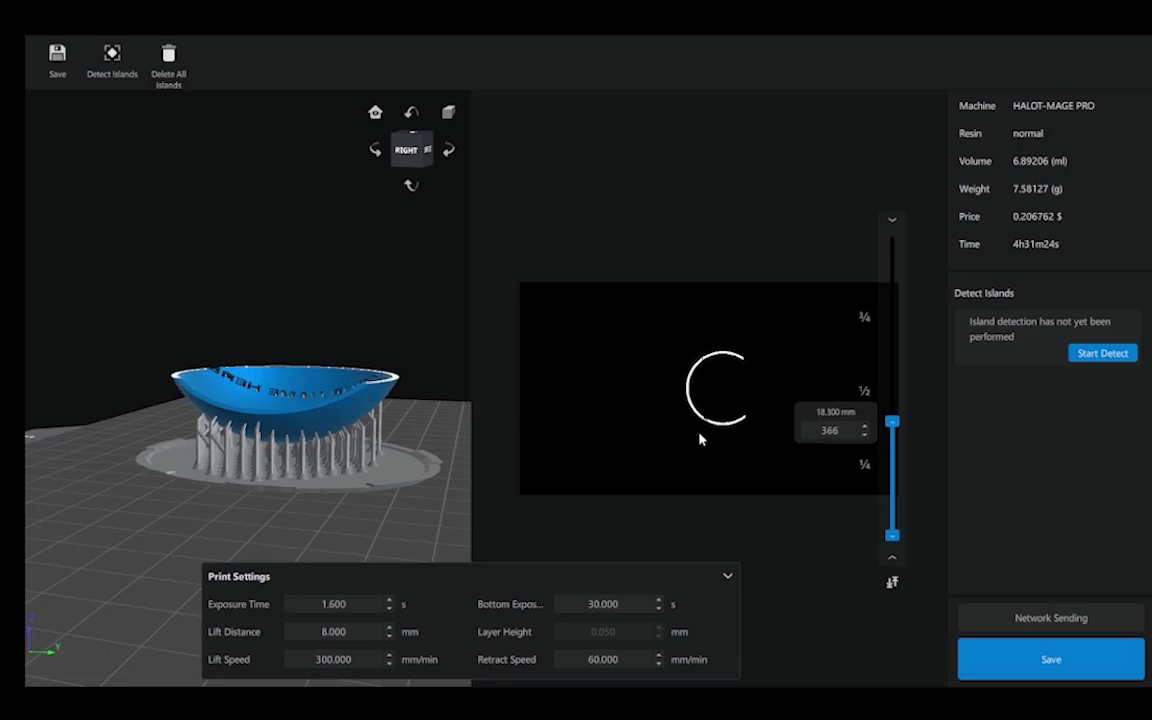
Step: Show all sliced layers up to the top of the hemisphere and examine the supports around it
left_click(893, 240)
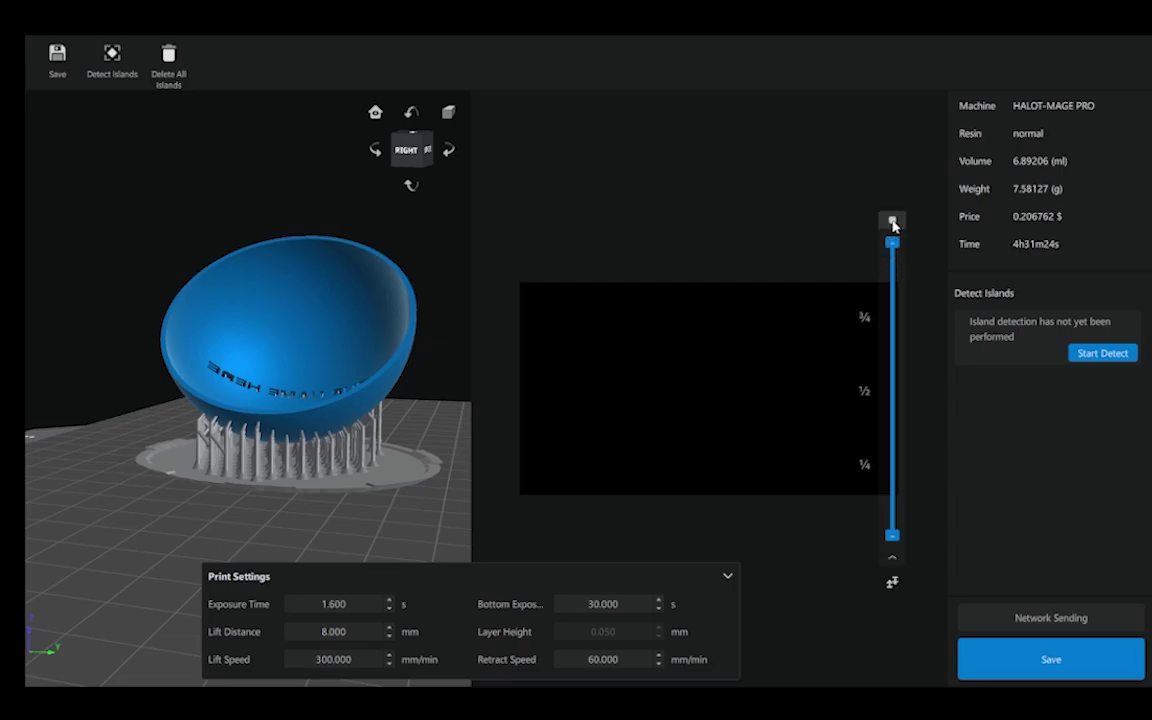
left_click(893, 222)
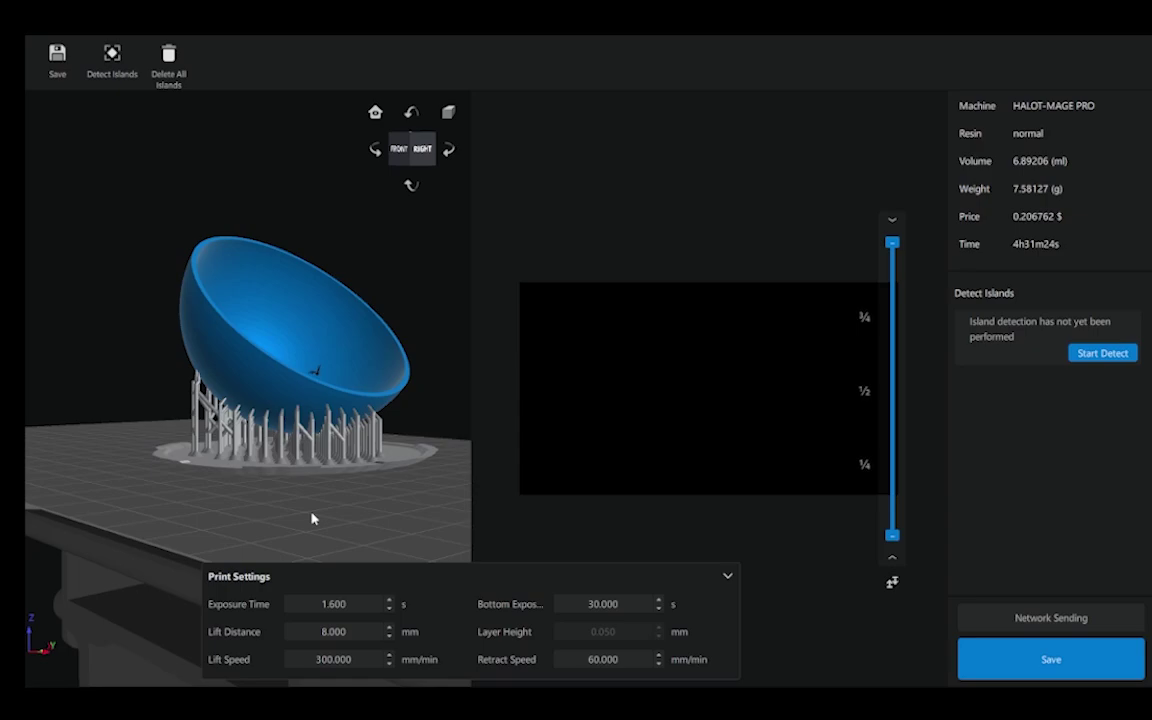
left_click_drag(316, 518, 323, 471)
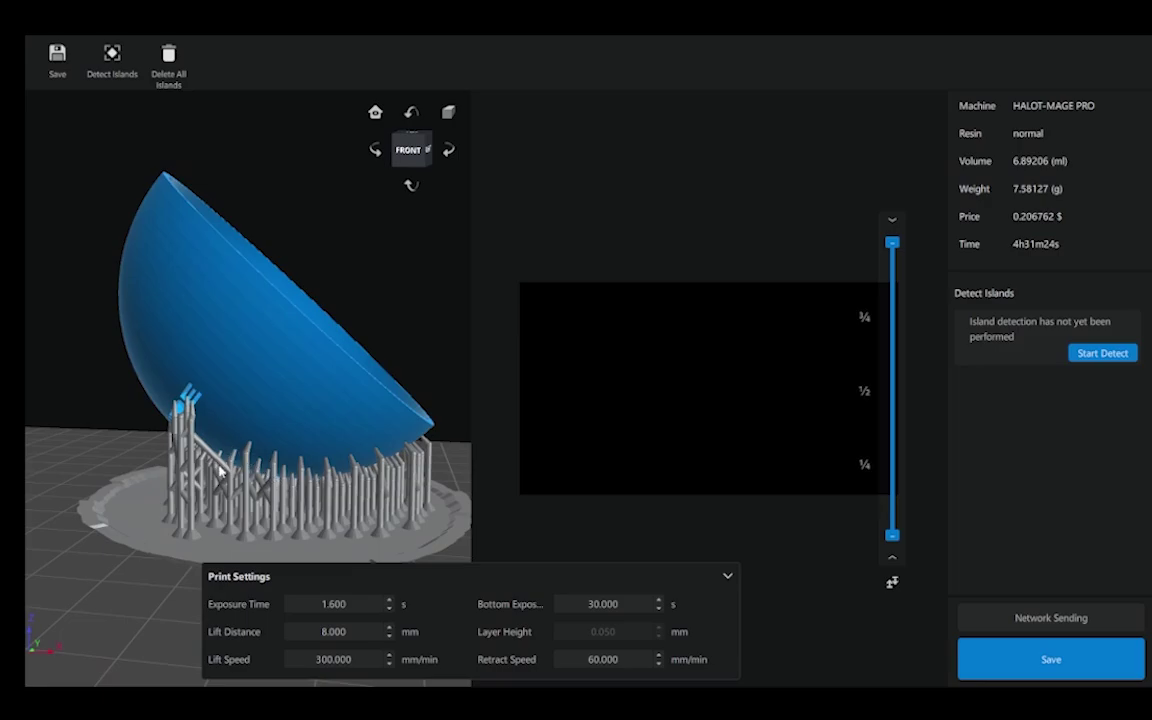
left_click_drag(220, 472, 114, 378)
left_click_drag(146, 444, 155, 468)
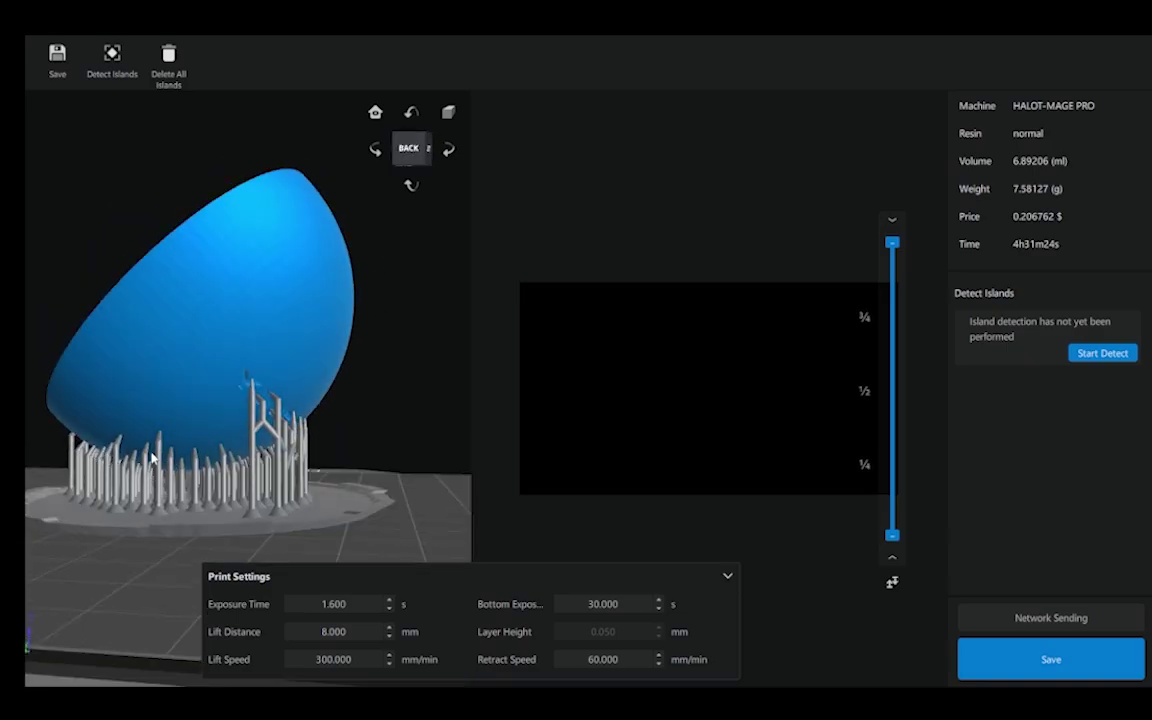
Step: Leave the slice preview and clear all supports from the hemisphere
left_click(22, 59)
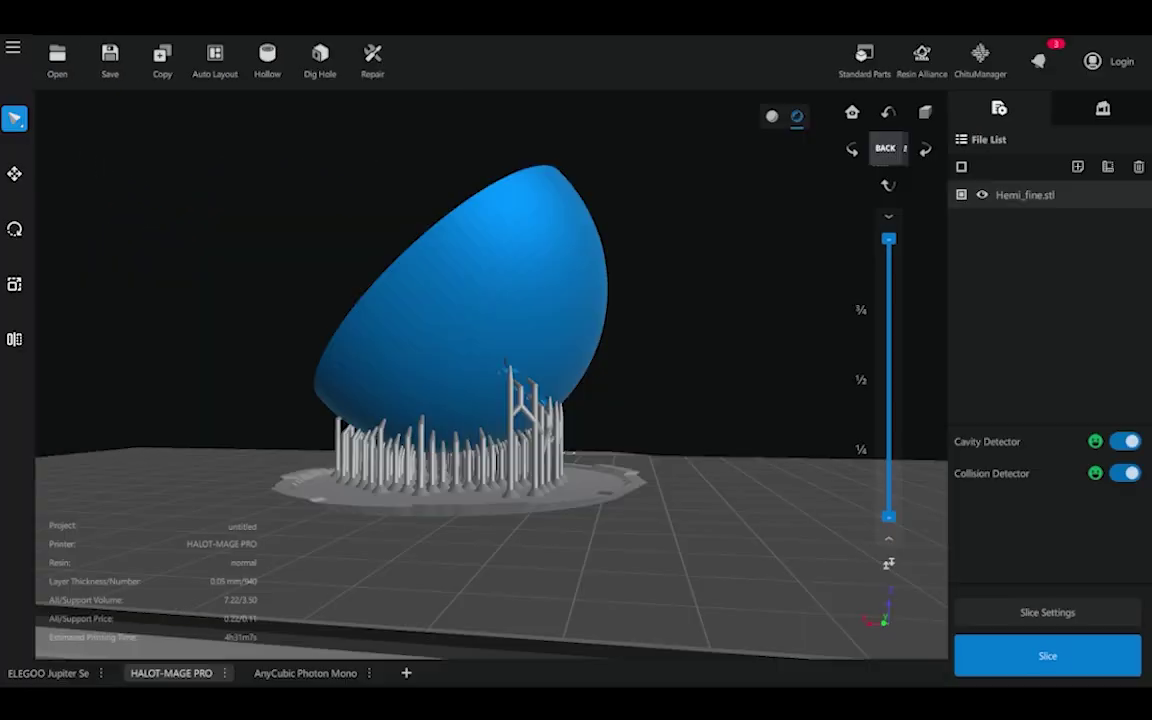
right_click_drag(456, 416, 389, 505)
left_click_drag(390, 510, 347, 507)
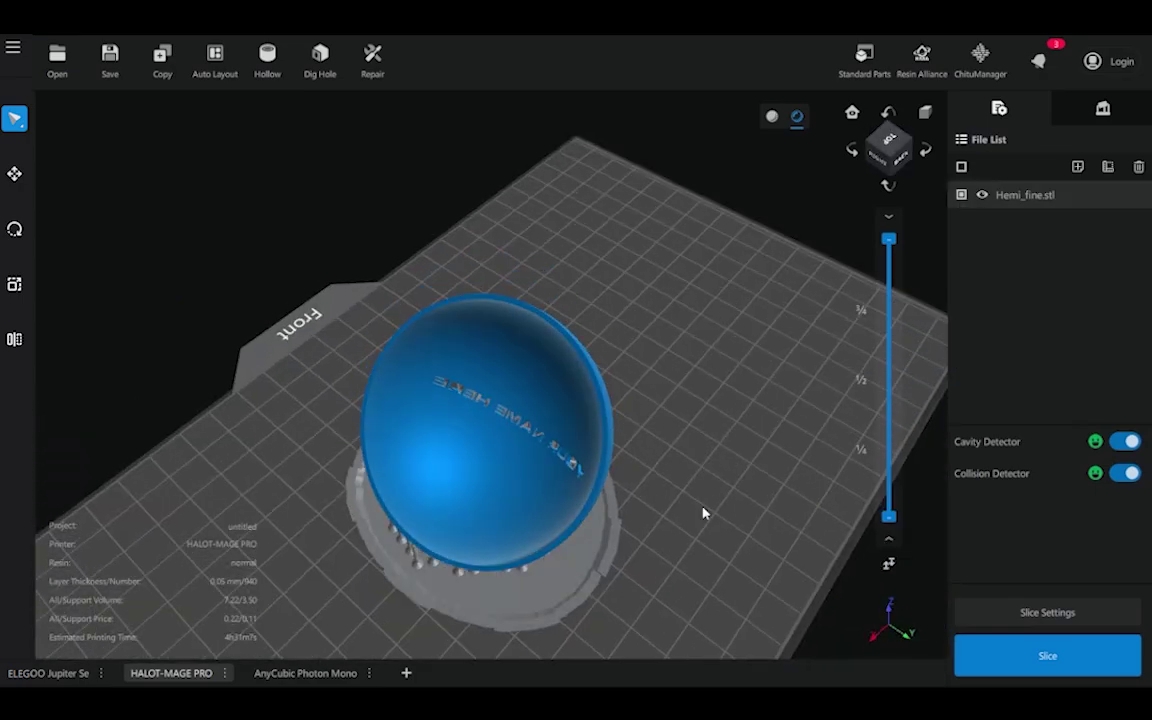
left_click_drag(702, 512, 433, 473)
scroll(433, 467, "up", 1)
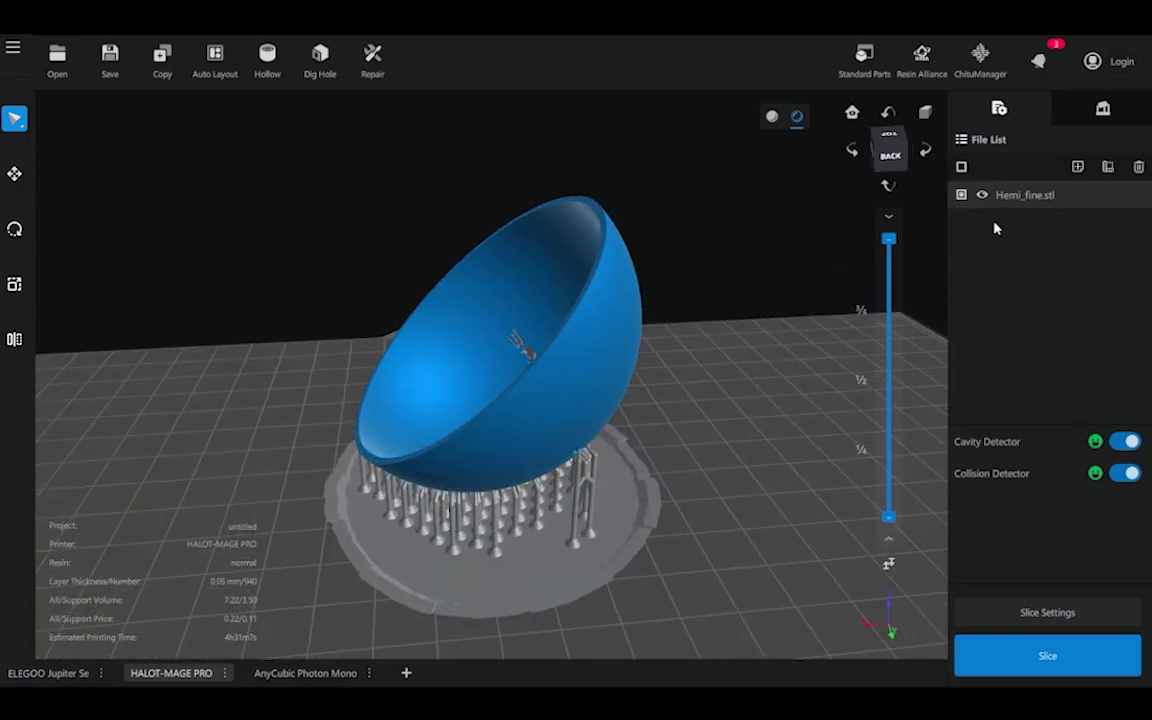
left_click(1102, 108)
left_click(1047, 673)
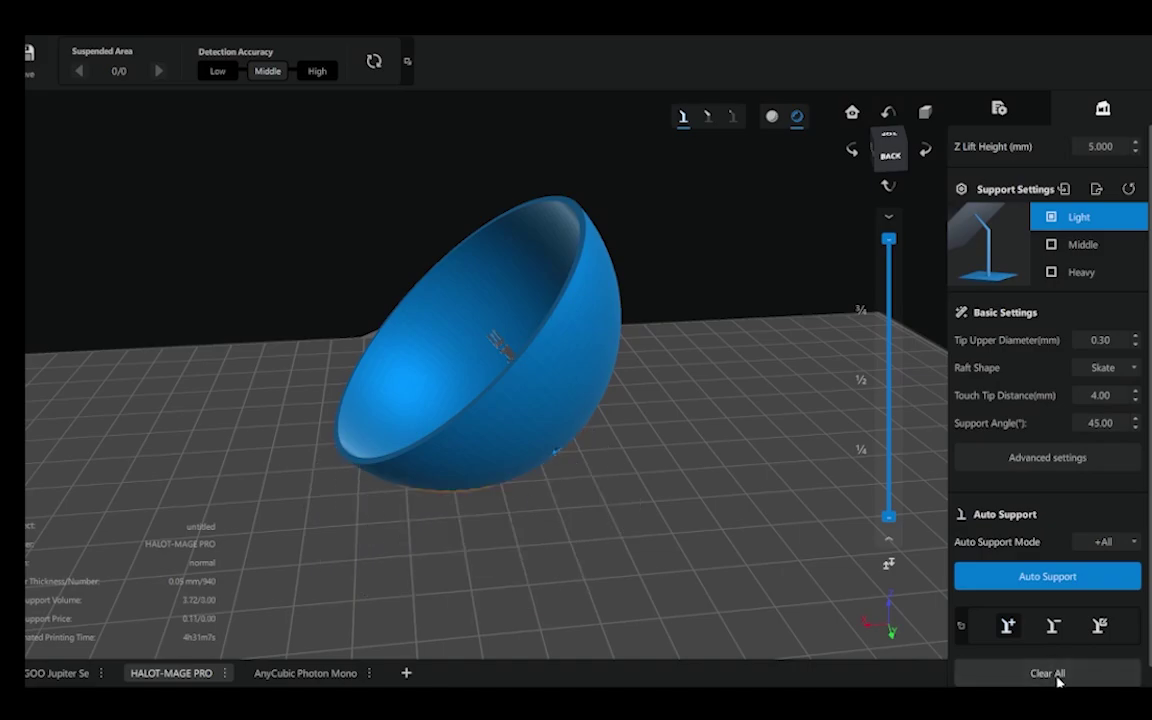
Step: Flip the hemisphere 180° about the Y axis in four -45° increments so its dome faces up
left_click(1000, 108)
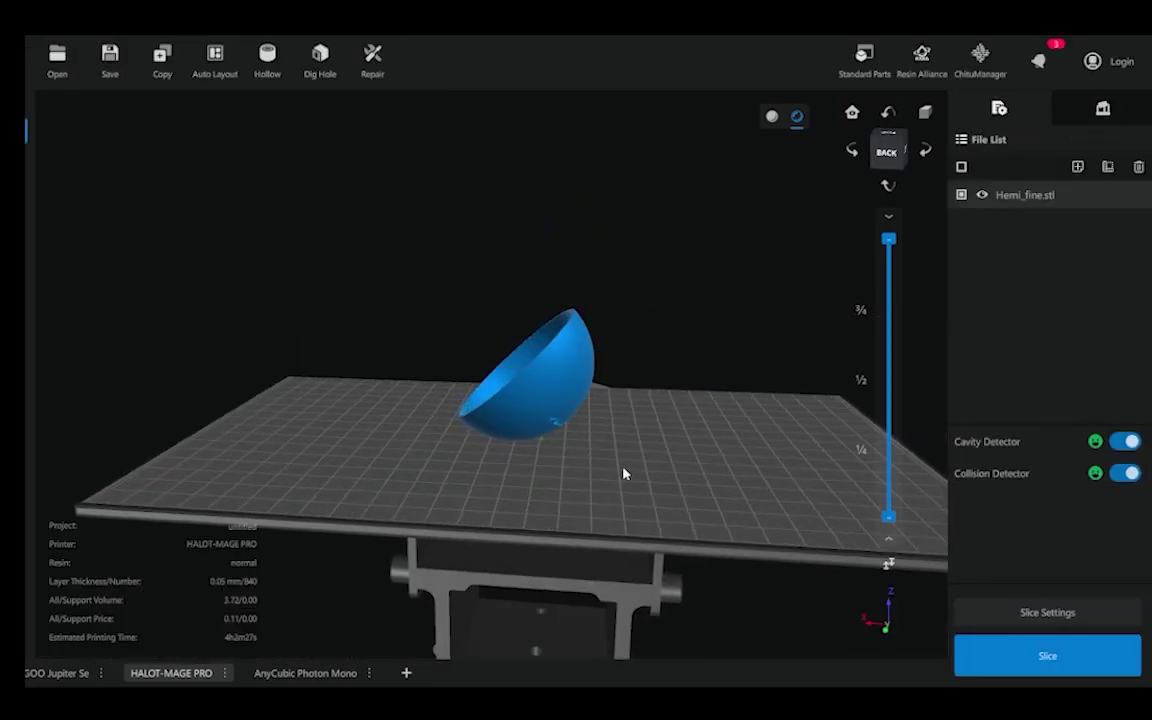
left_click(27, 237)
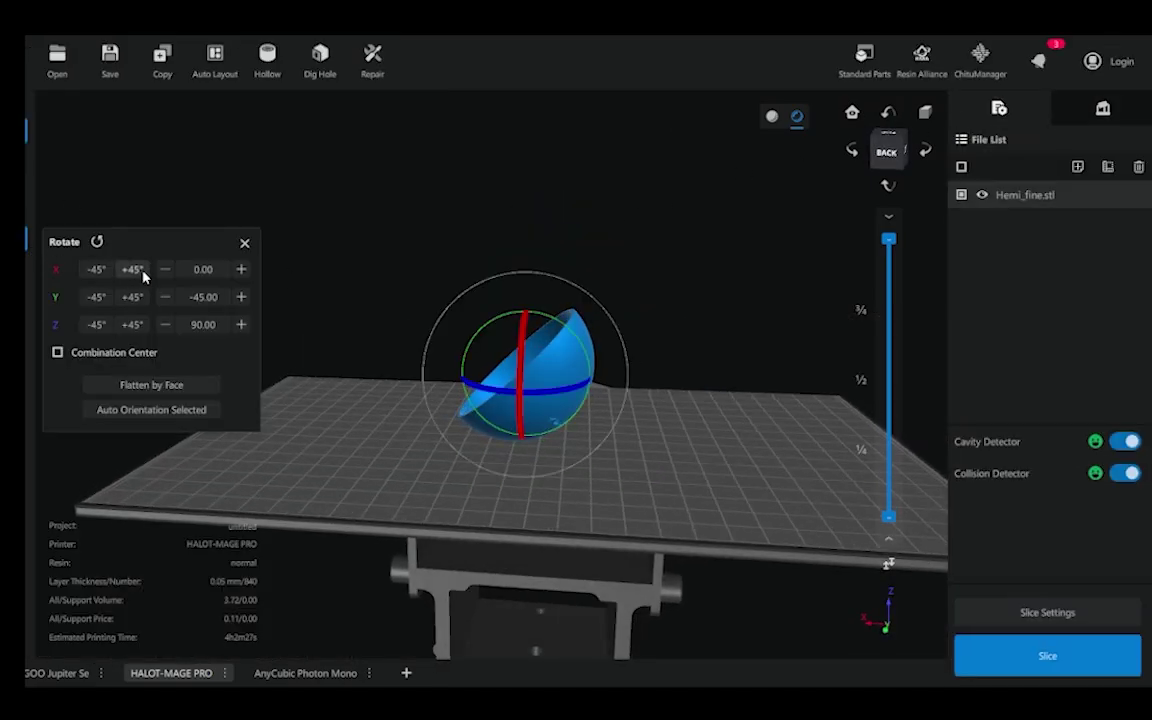
left_click(93, 300)
left_click(93, 300)
left_click(93, 300)
left_click(93, 300)
left_click(244, 243)
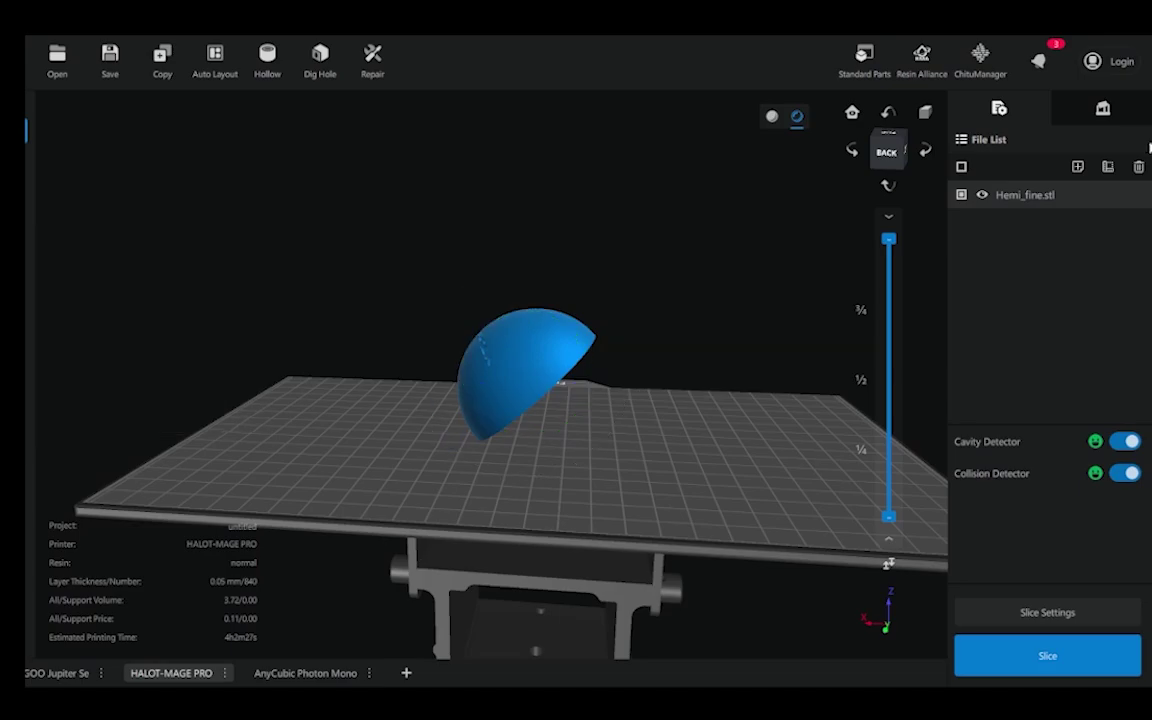
Step: Check the overhang areas on the hemisphere's underside and generate automatic light supports in +All mode
left_click(1103, 110)
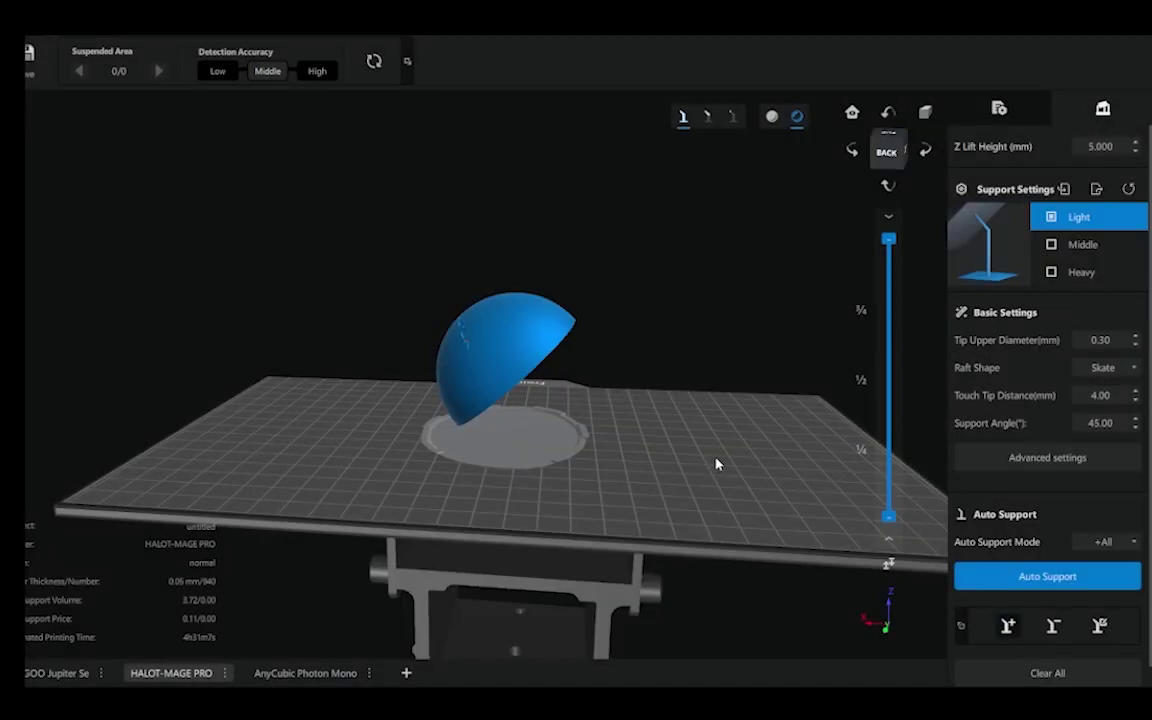
left_click_drag(717, 463, 668, 412)
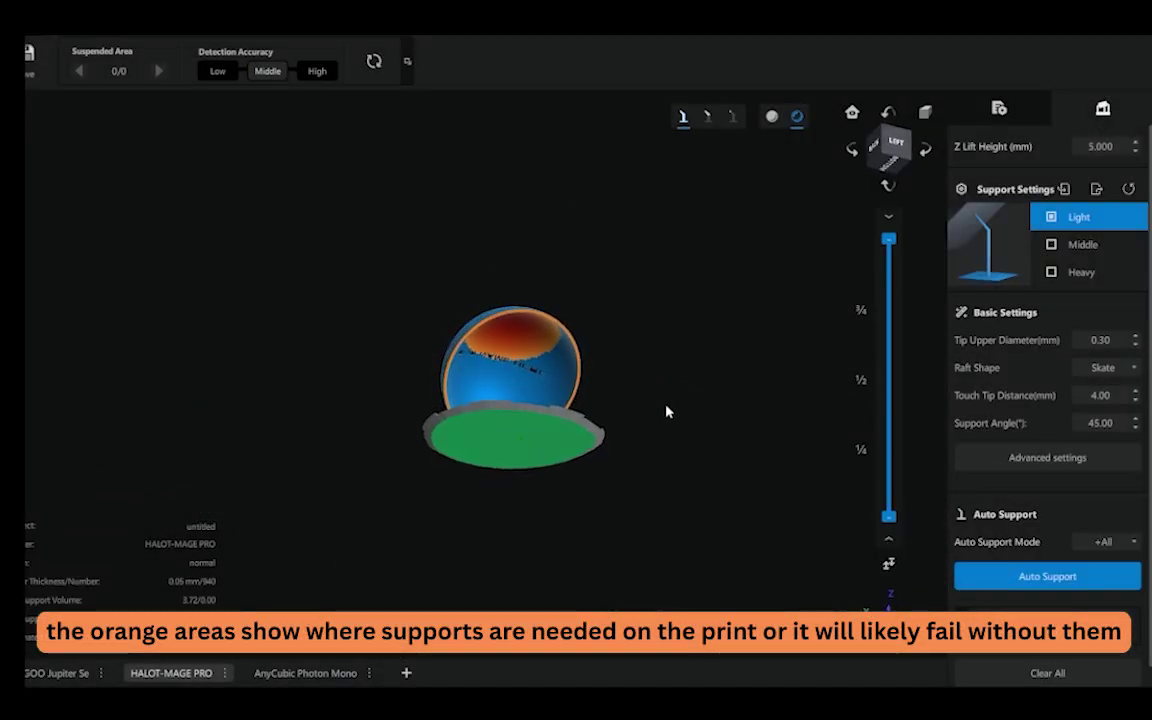
right_click_drag(666, 406, 666, 401)
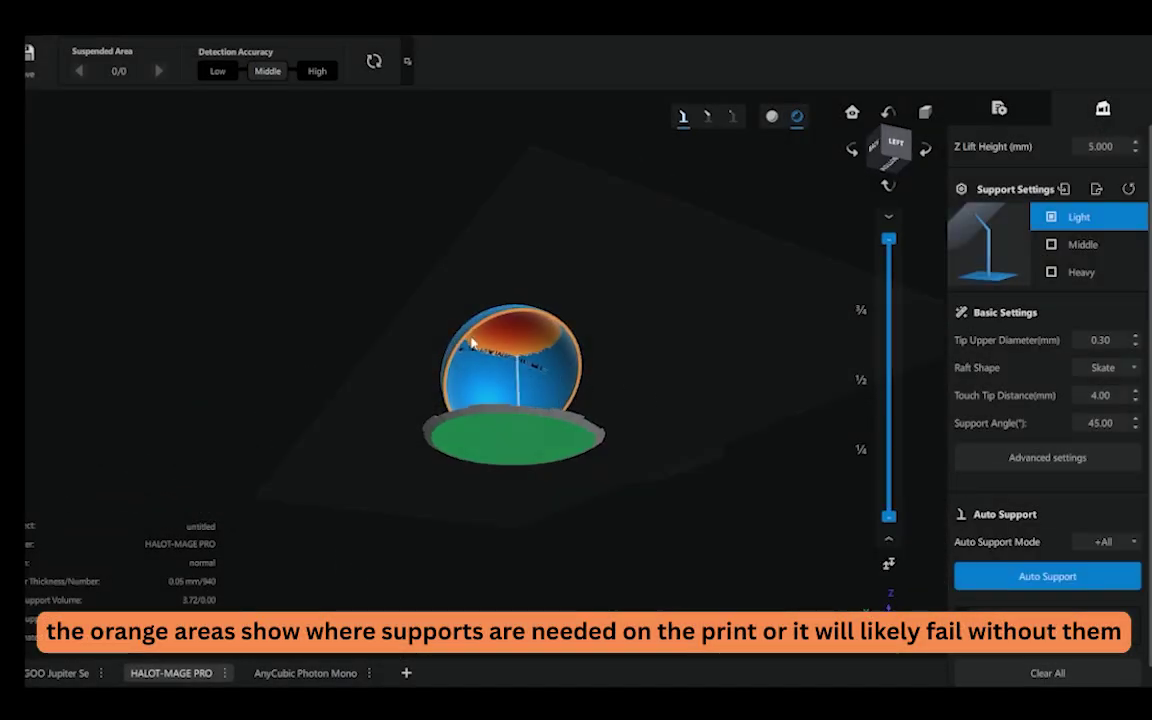
left_click(1032, 578)
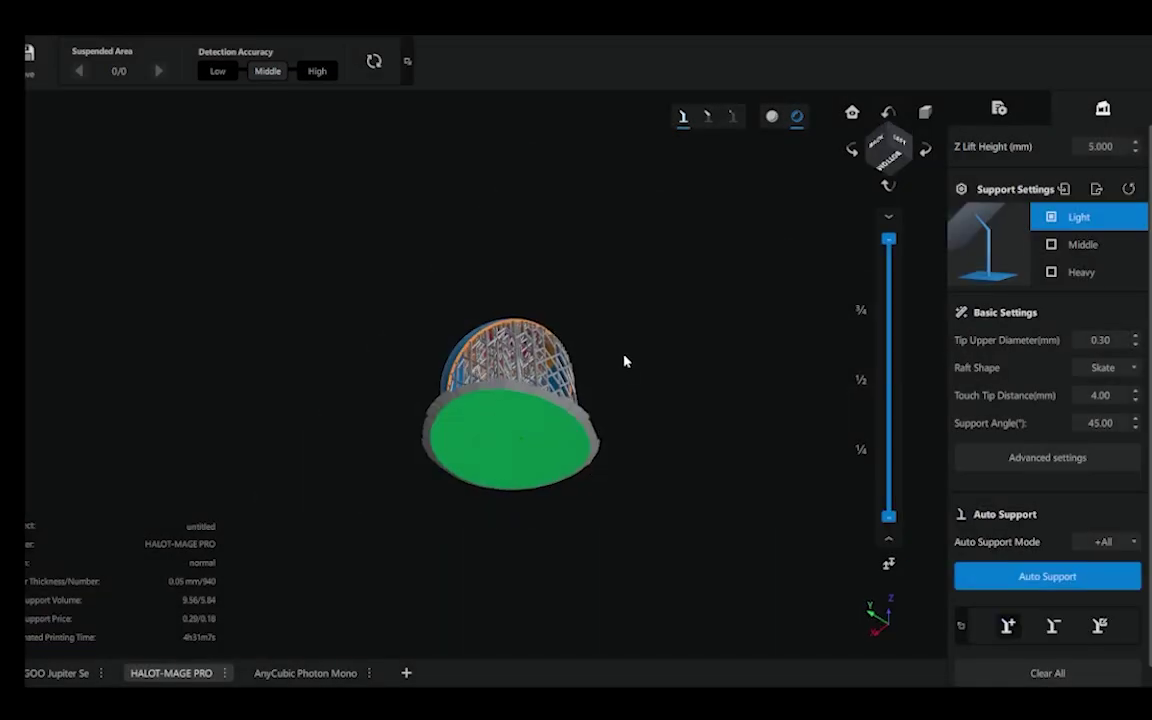
Step: Check the new supports beneath the flipped hemisphere and slice the model again
left_click_drag(624, 361, 653, 458)
scroll(436, 404, "up", 4)
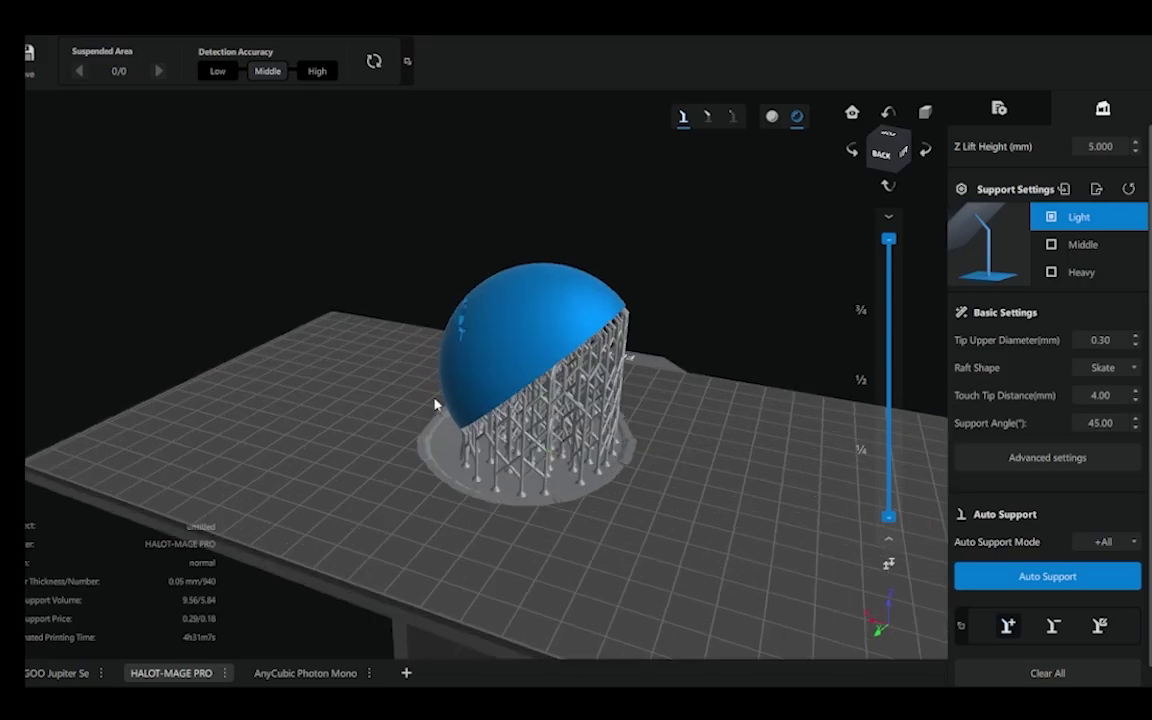
mouse_move(607, 518)
right_mouse_down()
mouse_move(609, 497)
mouse_move(607, 522)
right_mouse_up()
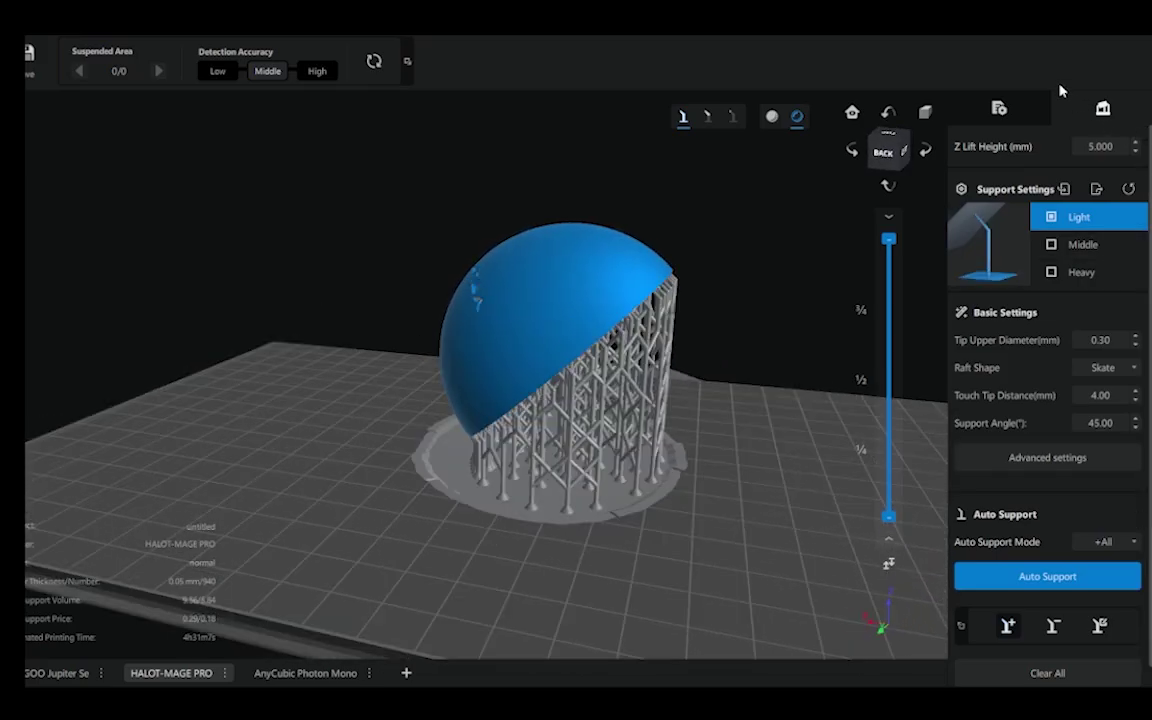
left_click(999, 108)
left_click(1047, 655)
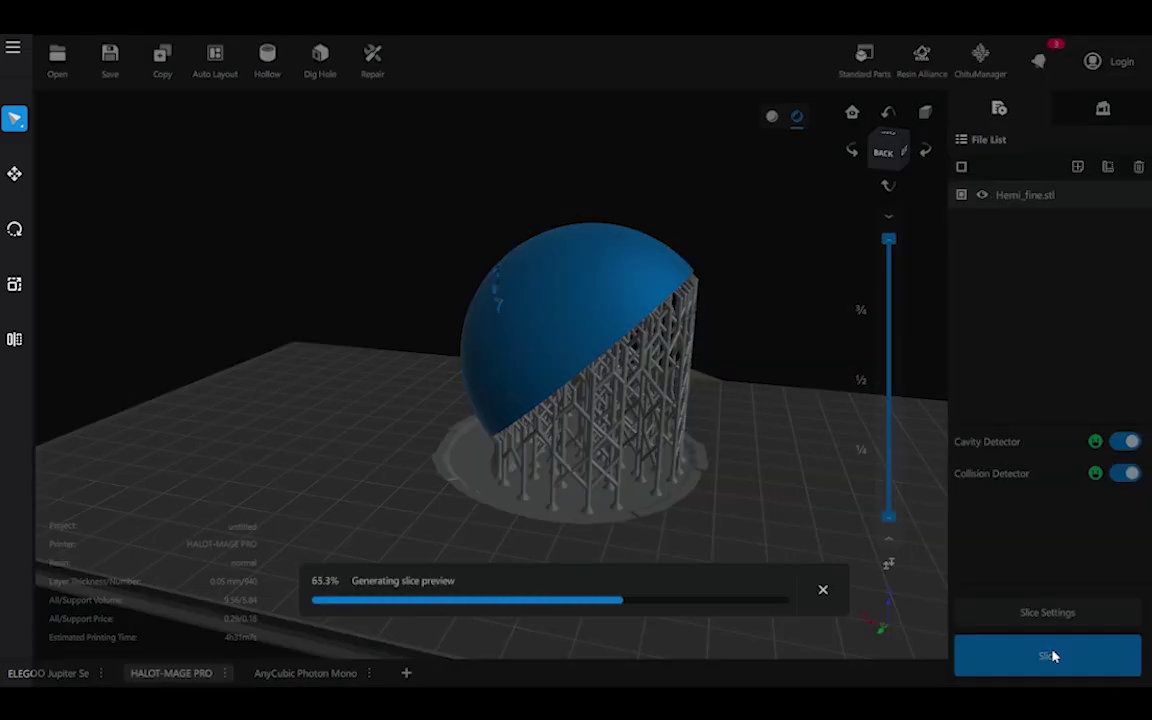
Step: Examine the outer surface, inner supports and raft of the sliced hemisphere from several sides
scroll(363, 398, "down", 5)
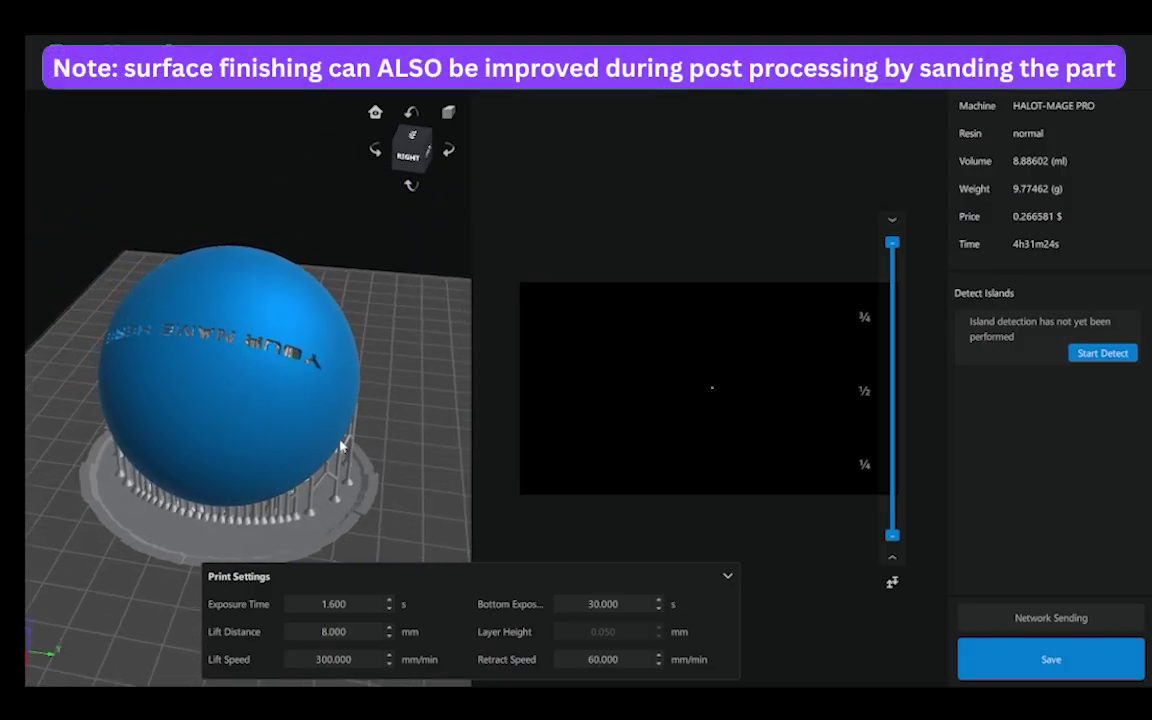
left_click_drag(390, 431, 158, 314)
left_click_drag(256, 360, 287, 305)
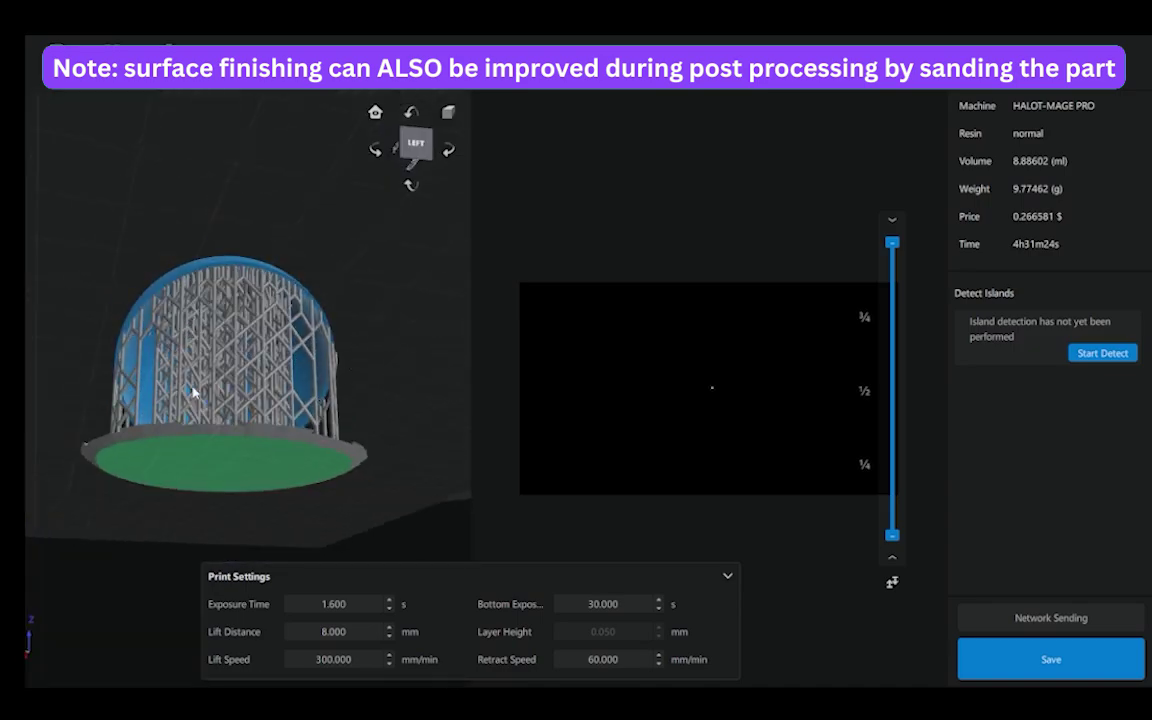
scroll(205, 380, "up", 2)
left_click_drag(213, 395, 245, 355)
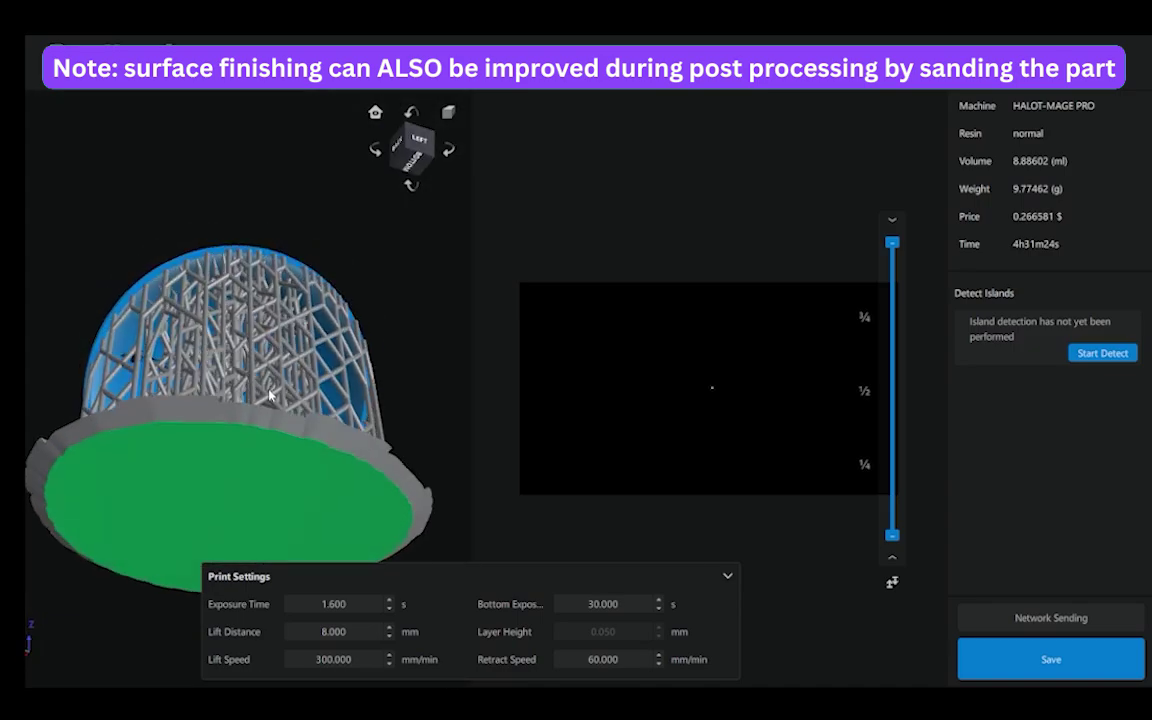
left_click_drag(181, 326, 255, 343)
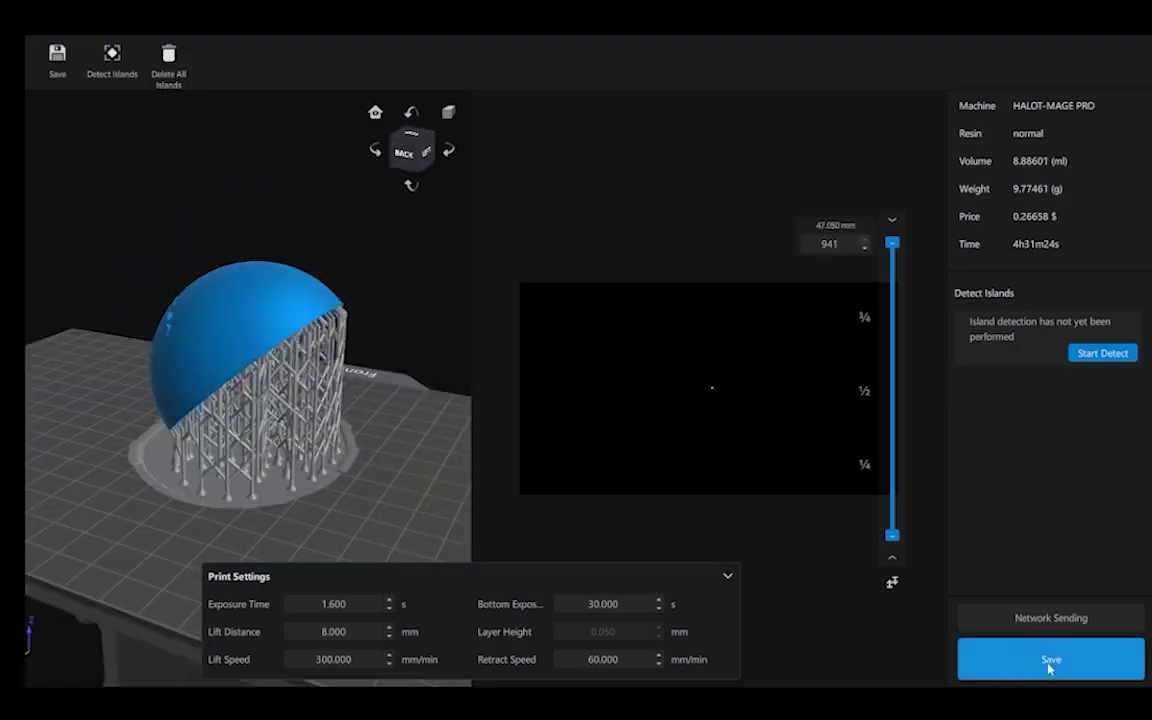
Step: Save the sliced hemisphere to Downloads as Hemi_fine.stl_0.05_1.6_2024_12_12_16_39_00.cxdlpv4 in the CHITUBOX slicer format
left_click(1048, 673)
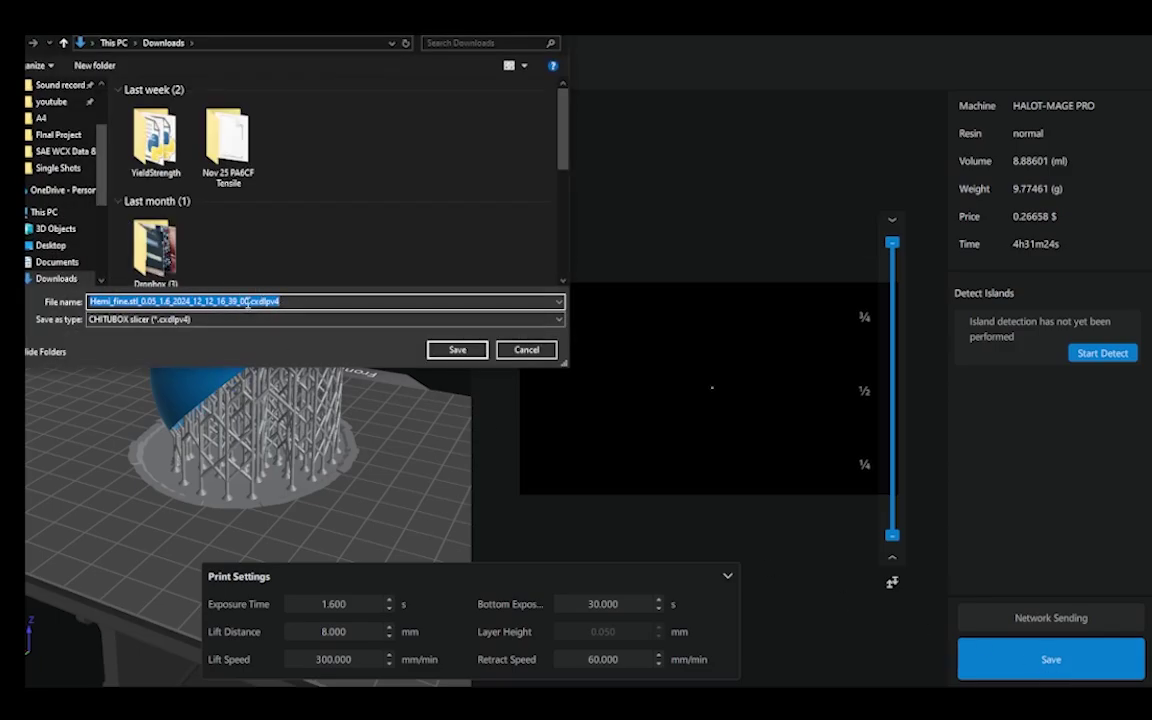
left_click(247, 301)
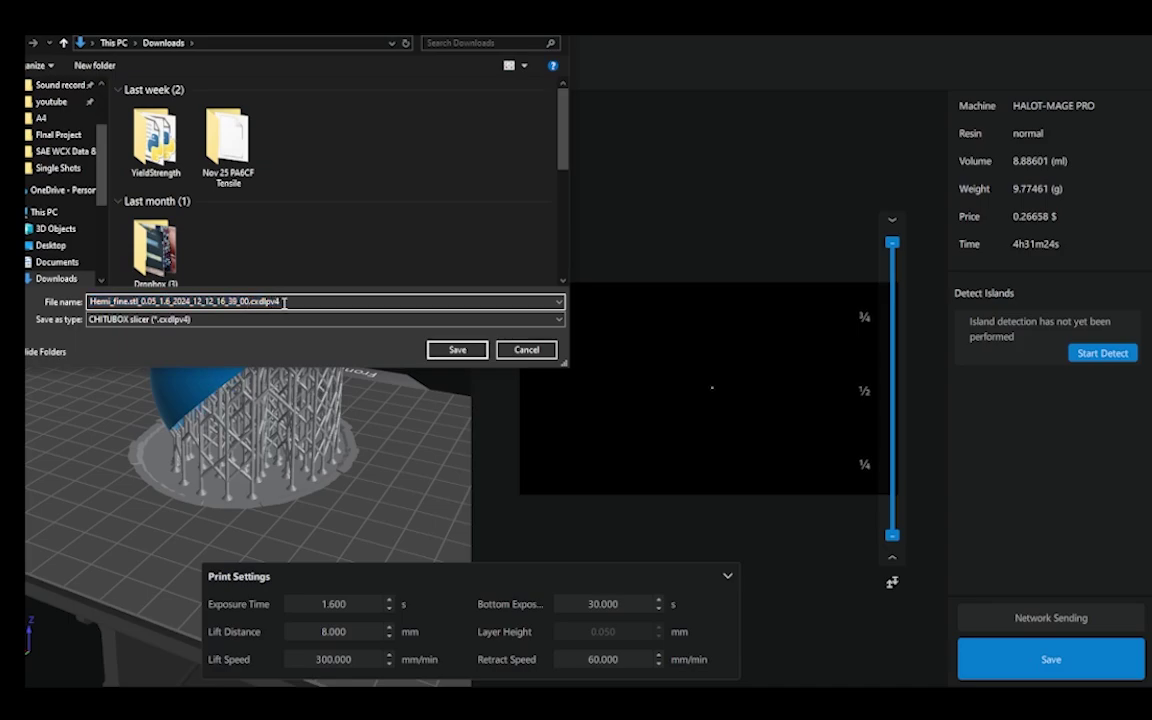
left_click_drag(284, 302, 250, 302)
left_click(455, 350)
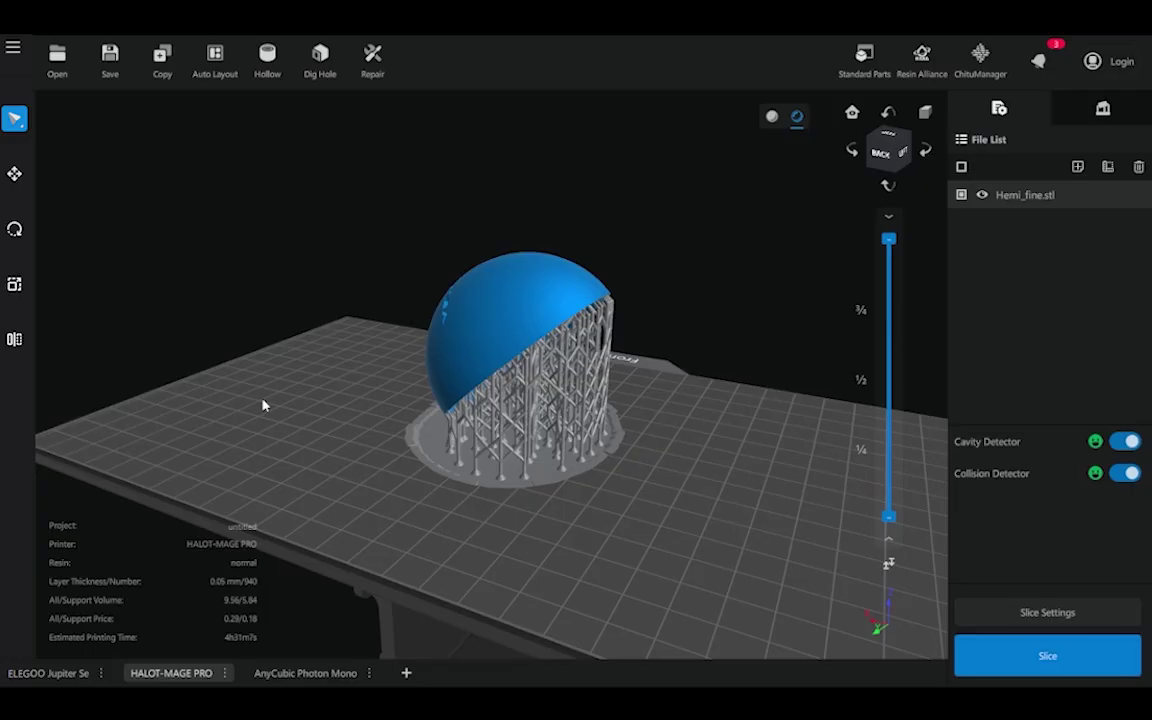
left_click_drag(263, 405, 272, 448)
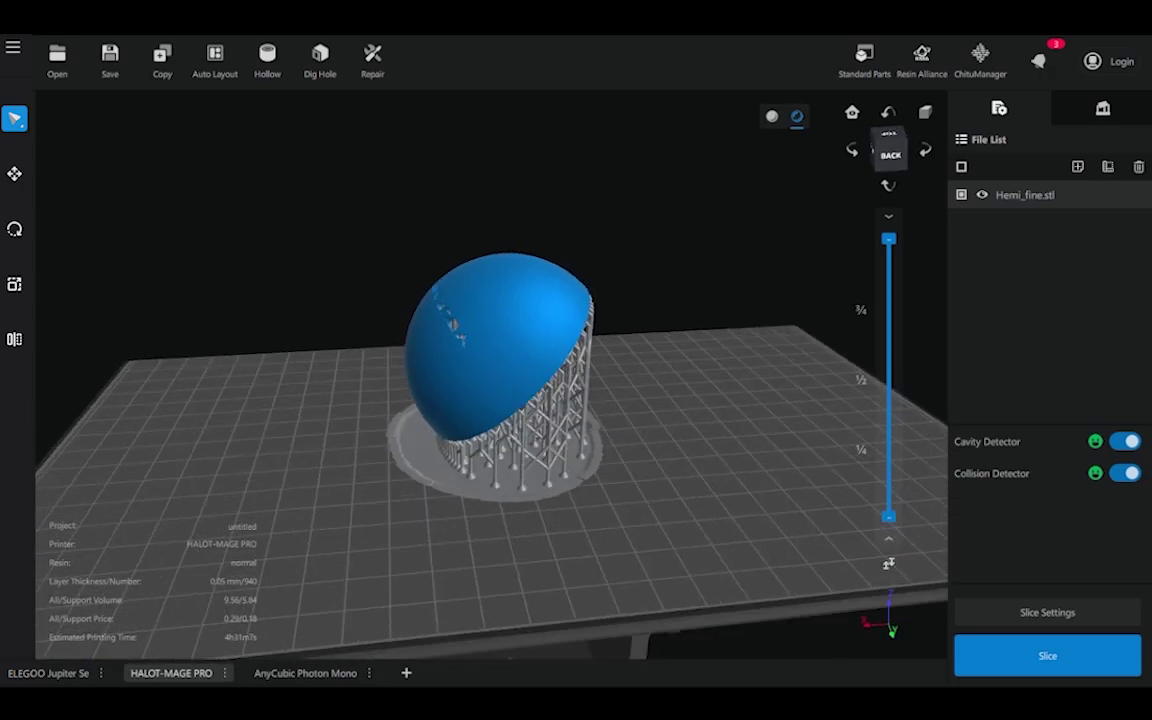